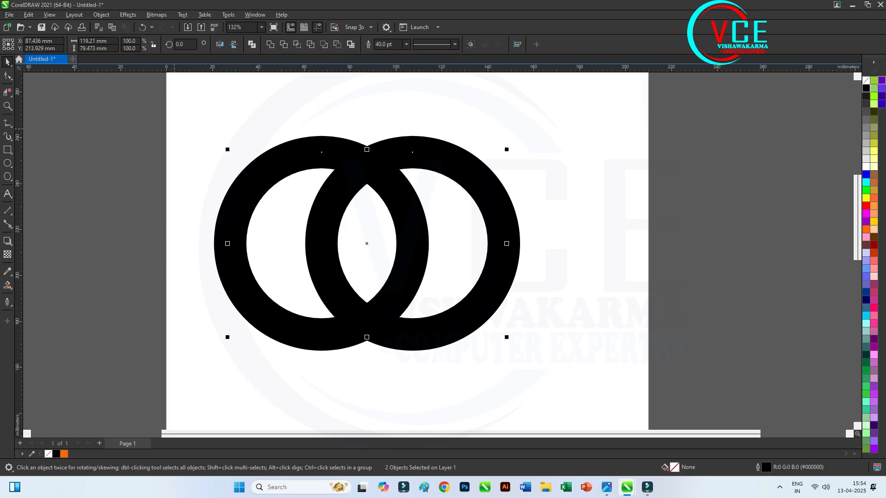
Convert the outlines of both thick circles to objects and restyle the resulting rings with no fill and a thin black outline
click(101, 14)
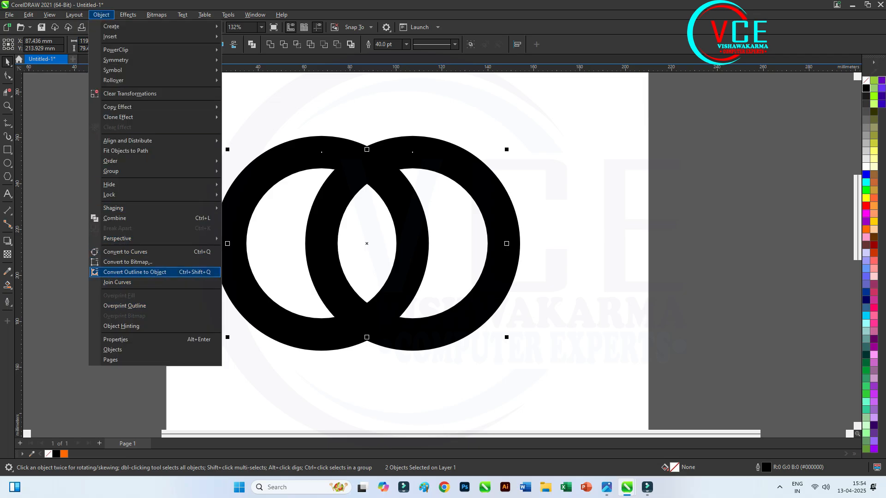
click(133, 272)
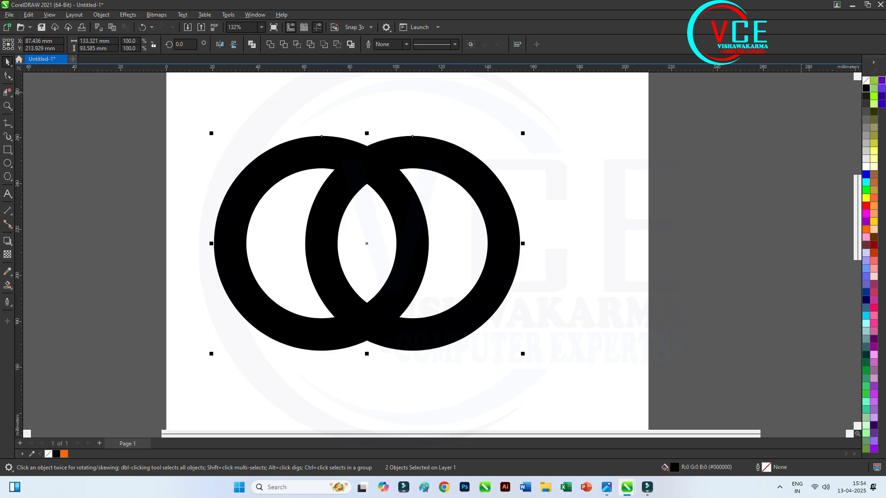
click(866, 80)
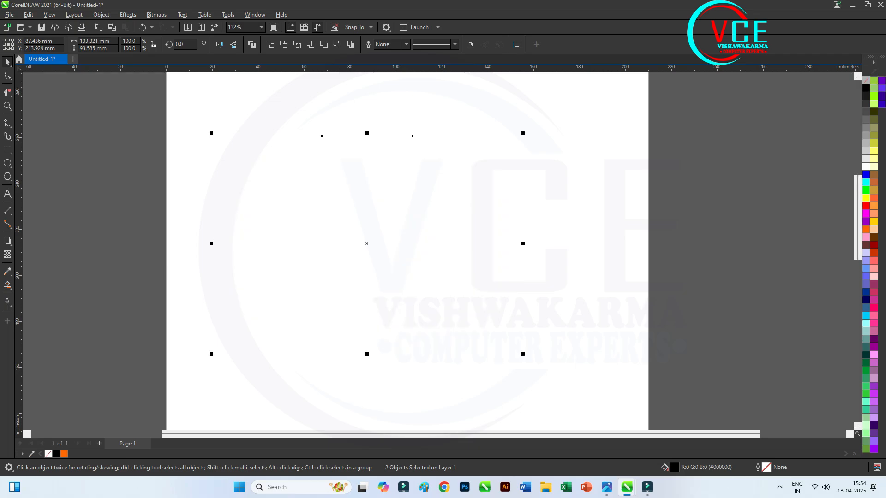
right_click(866, 82)
click(835, 93)
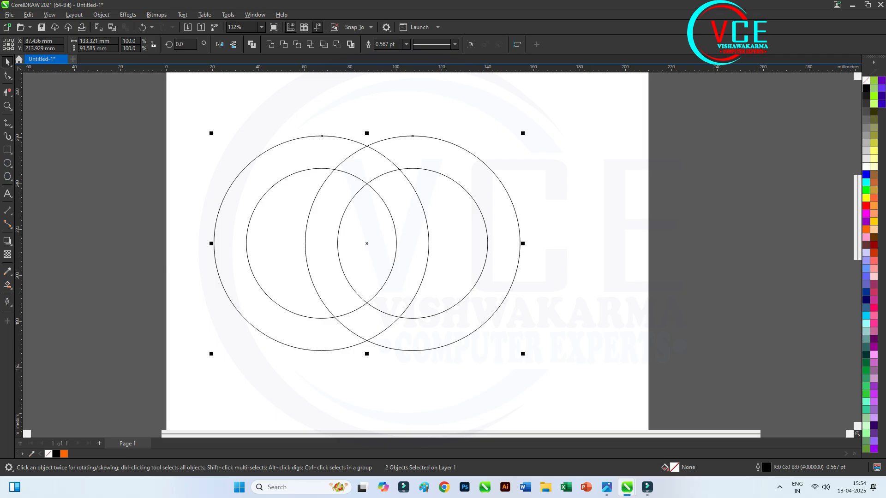
Draw a vertical rectangle about 14.1 by 70 mm, spanning the right ring's left band and extending down from its mid-height
click(7, 150)
scroll(383, 111, down, 1)
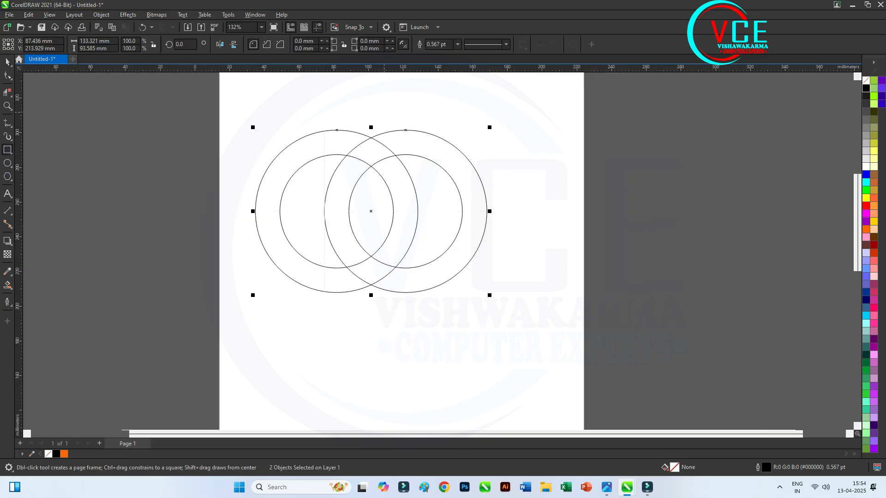
scroll(322, 226, up, 2)
mouse_move(325, 200)
mouse_down()
mouse_move(368, 200)
mouse_move(368, 413)
mouse_up()
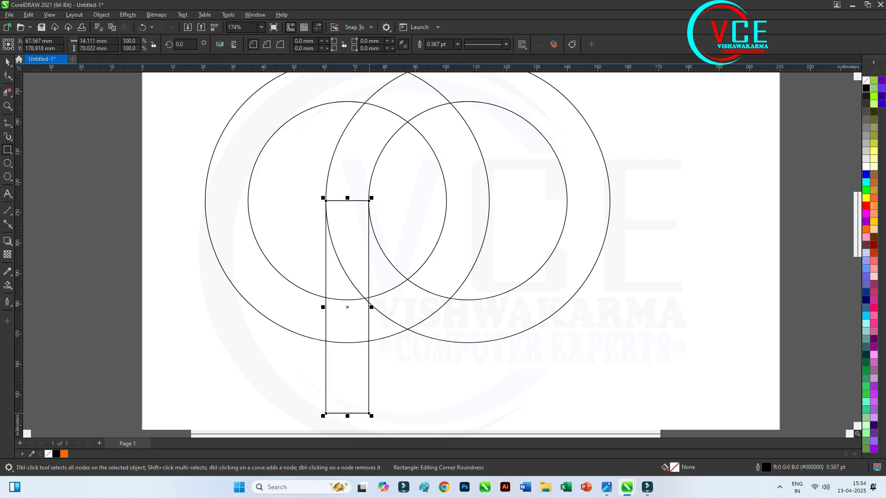
scroll(195, 164, down, 1)
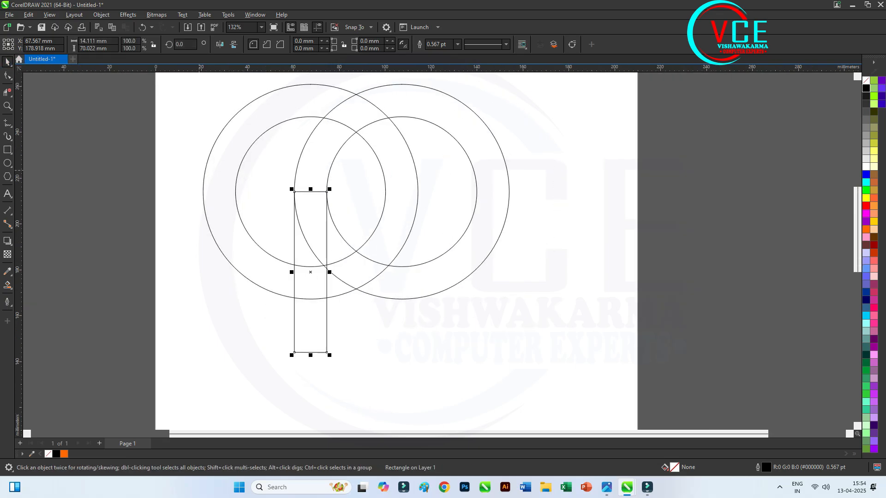
Duplicate the vertical rectangle, rotate the copy 90 degrees and snap its left end to the bottom of the left ring's band
drag(294, 248, 432, 282)
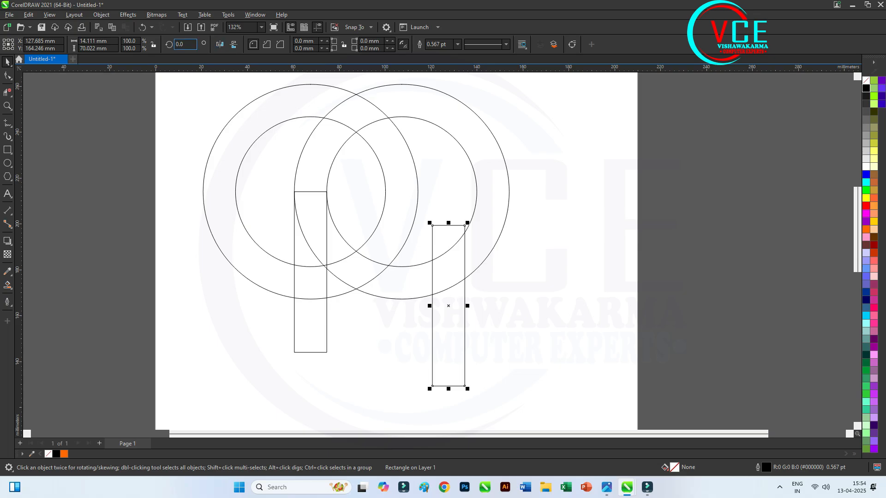
text(90)
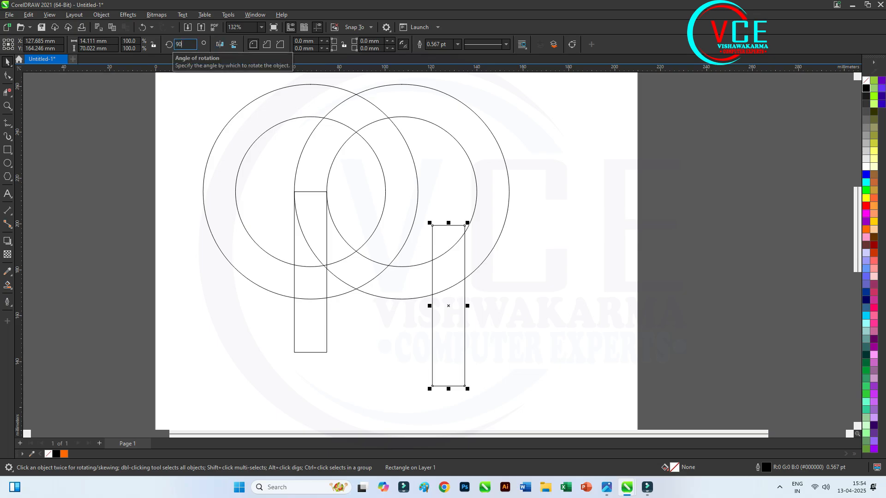
key(Return)
scroll(377, 360, up, 2)
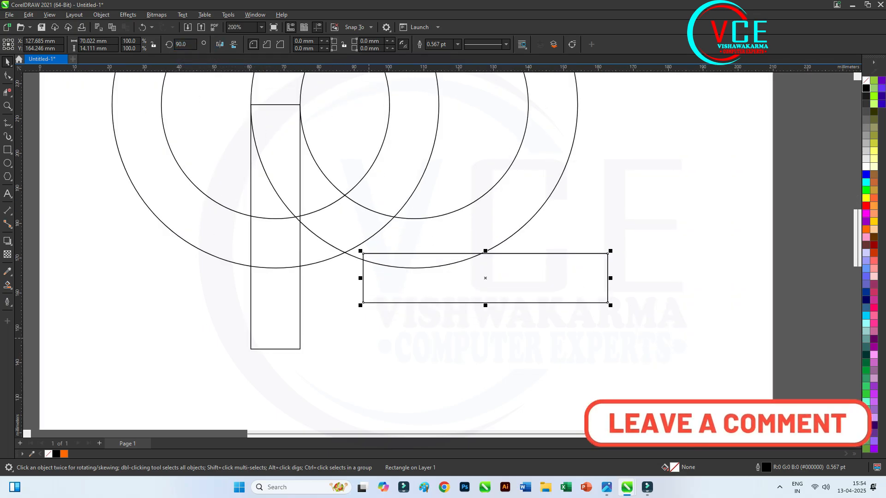
drag(363, 303, 275, 268)
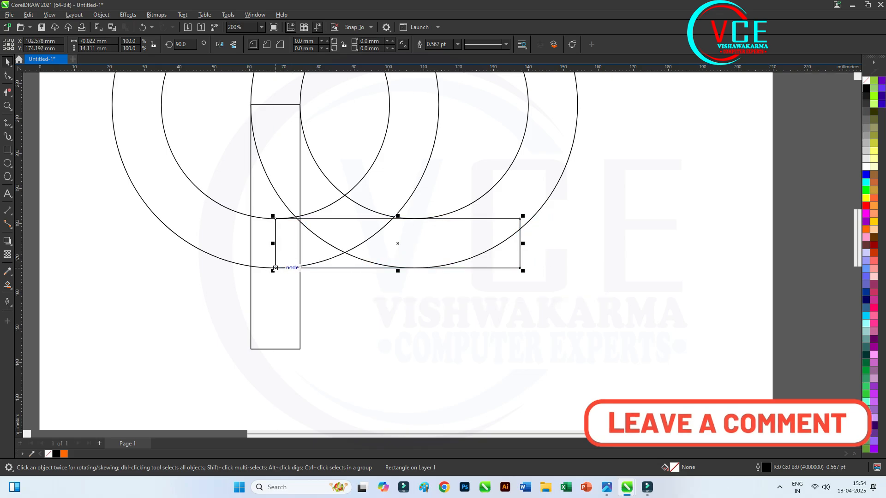
Shorten the horizontal rectangle to about 39.7 mm so it ends at the bottom centre of the right ring
scroll(530, 238, up, 2)
drag(511, 249, 300, 301)
scroll(419, 289, down, 2)
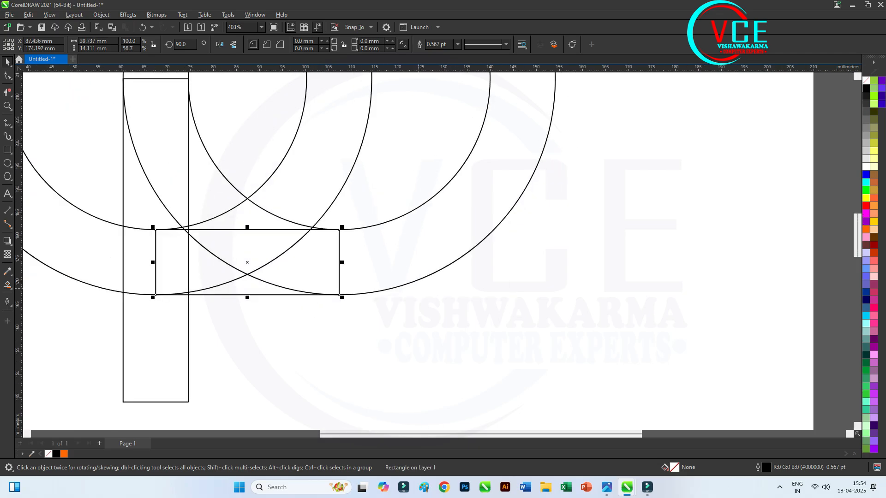
scroll(419, 290, down, 1)
scroll(349, 271, down, 1)
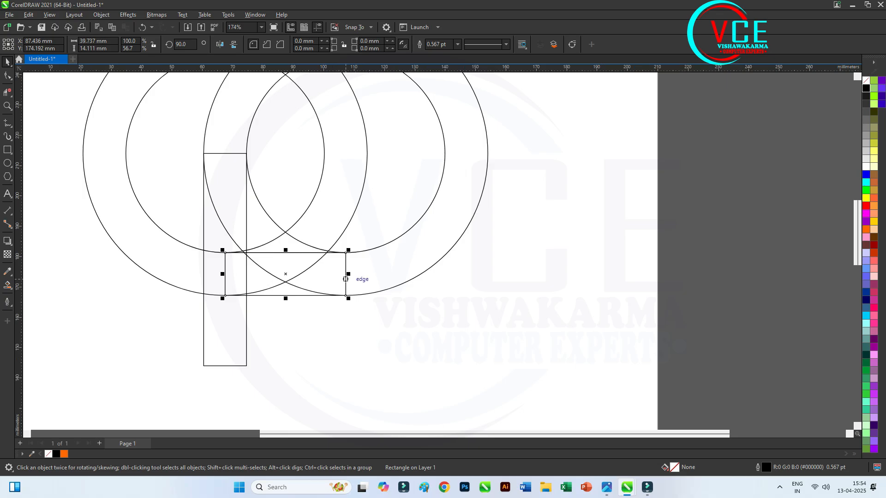
Place a copy of the horizontal rectangle at the rings' mid-height, centred on the right edge of the left ring's inner circle
drag(285, 274, 324, 153)
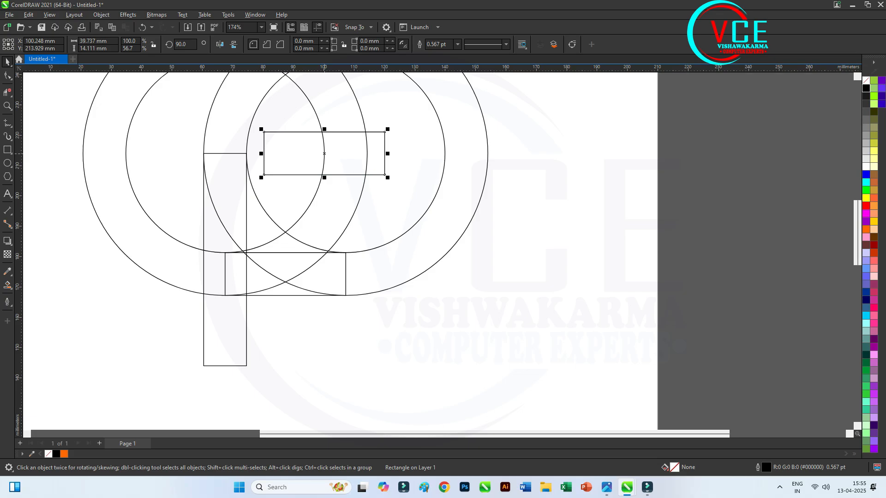
scroll(324, 118, up, 2)
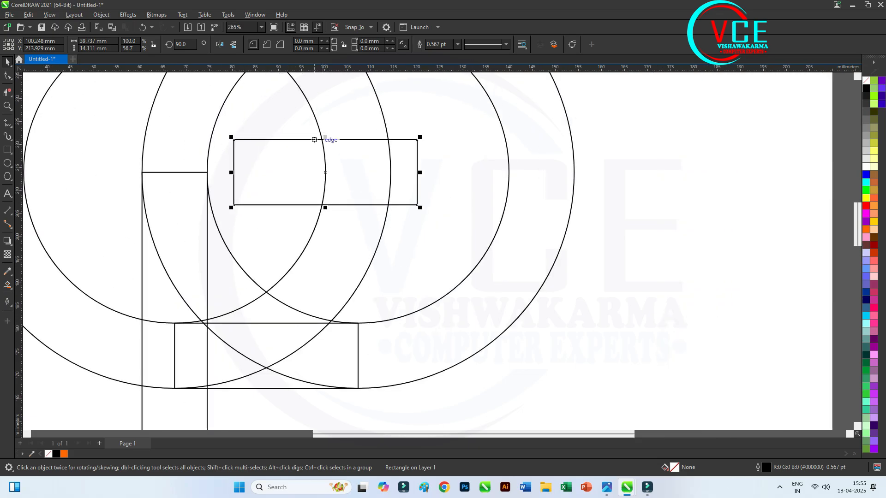
scroll(338, 197, down, 2)
scroll(313, 166, up, 3)
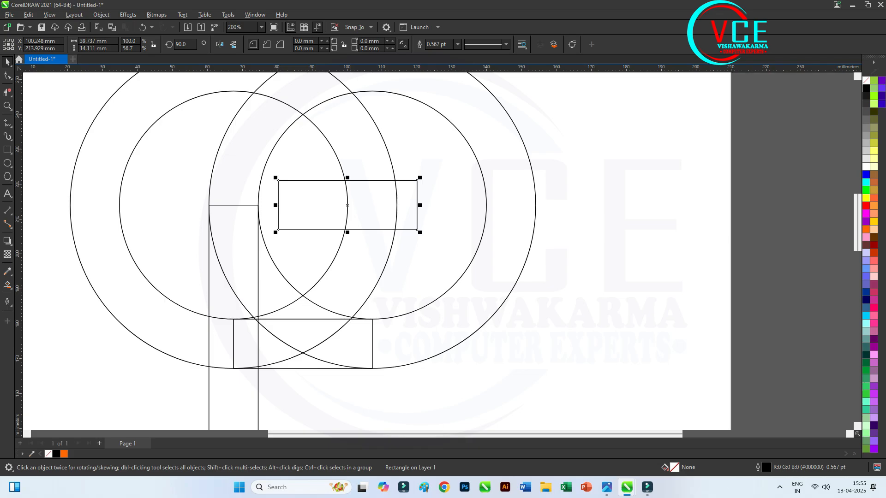
Round the lower-left corner of the copied horizontal rectangle with a 14 mm radius
key(F10)
click(278, 229)
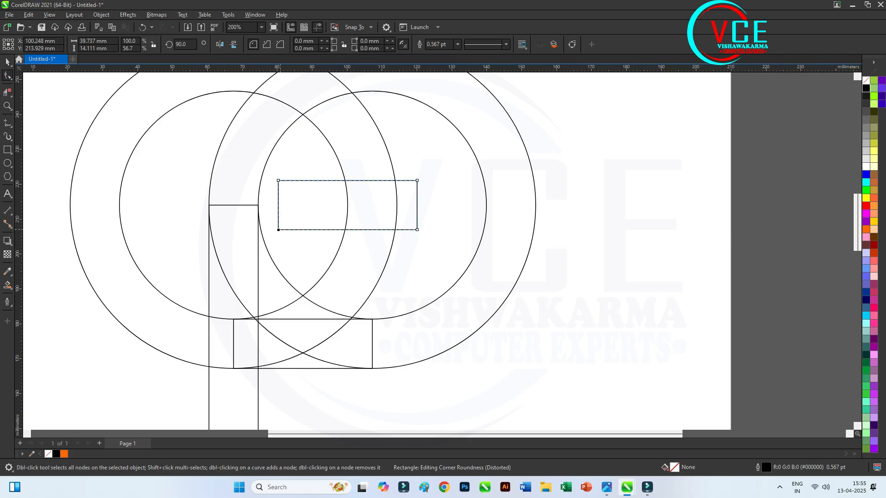
drag(278, 230, 303, 230)
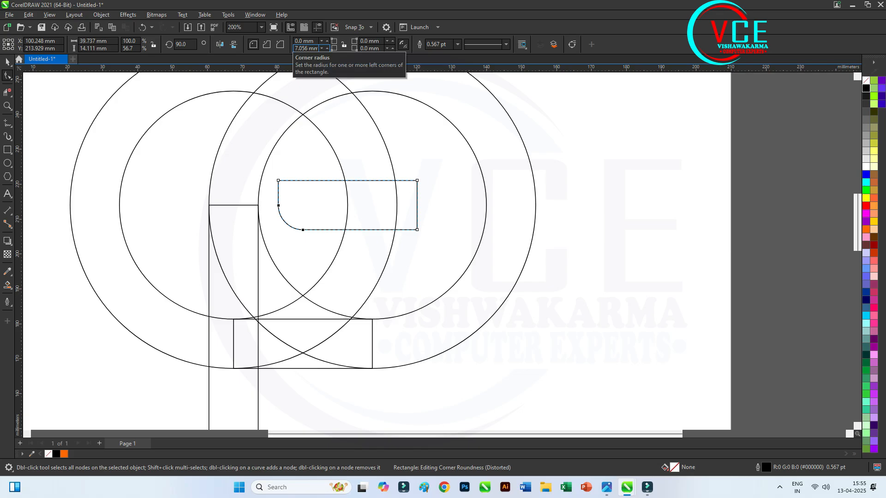
drag(295, 48, 317, 48)
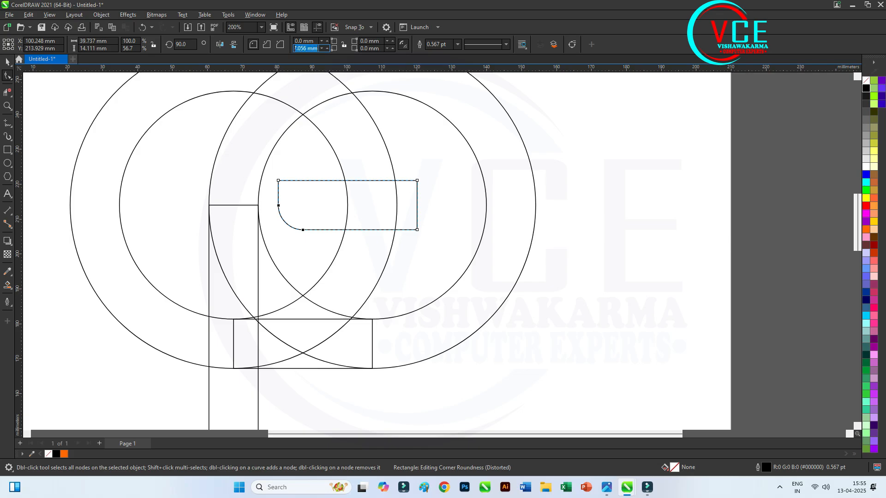
text(14)
key(Return)
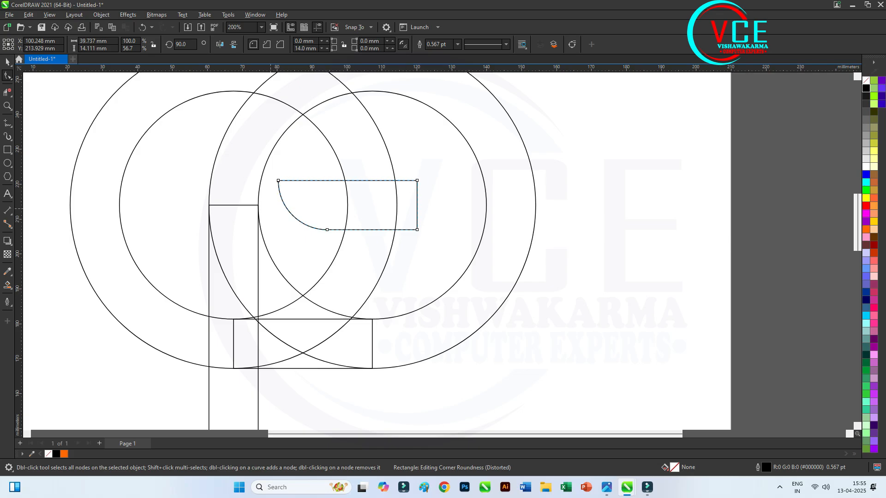
Round the lower-right corner of the vertical rectangle with a 14 mm radius
scroll(273, 167, down, 2)
click(265, 308)
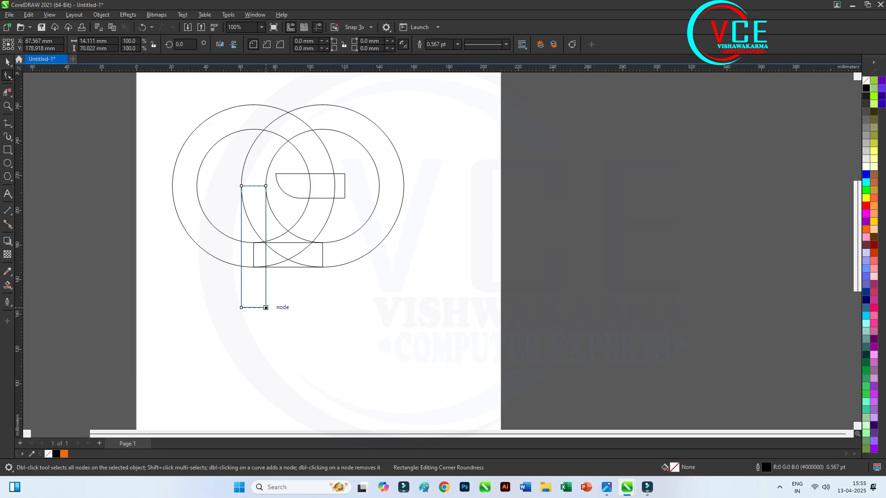
drag(266, 307, 254, 308)
triple_click(369, 49)
text(14)
key(Return)
key(space)
scroll(323, 139, up, 1)
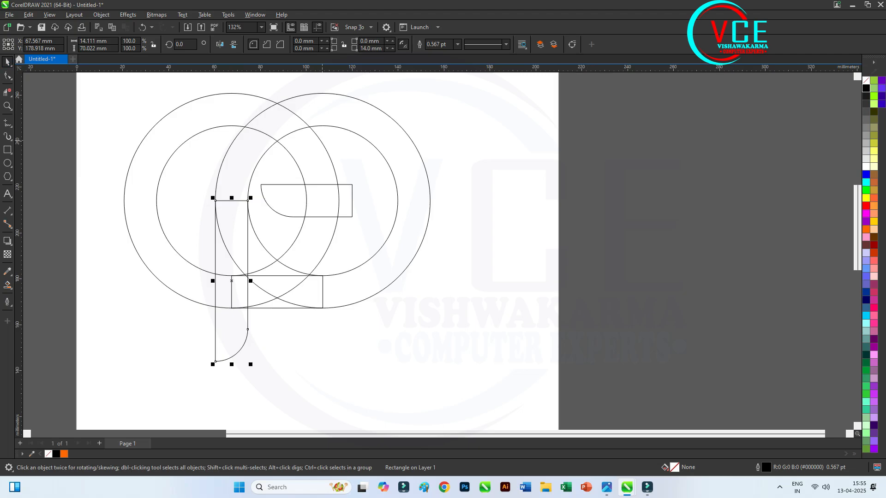
Break the right ring's curve apart and create a concentric enlarged copy of its outer circle, about 101.4 mm across
click(397, 151)
click(408, 134)
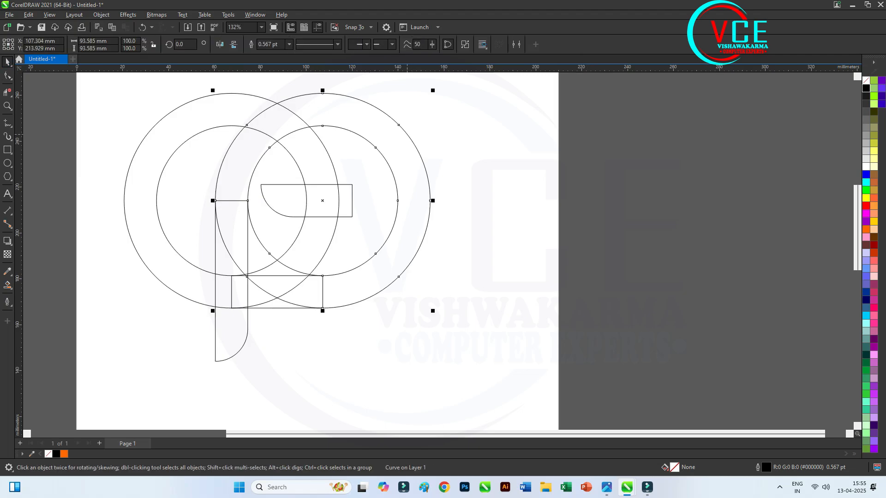
right_click(407, 134)
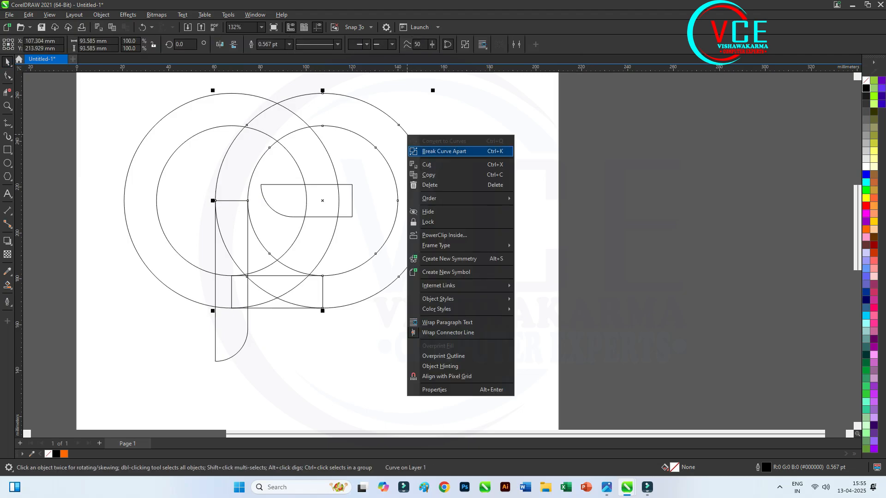
click(444, 151)
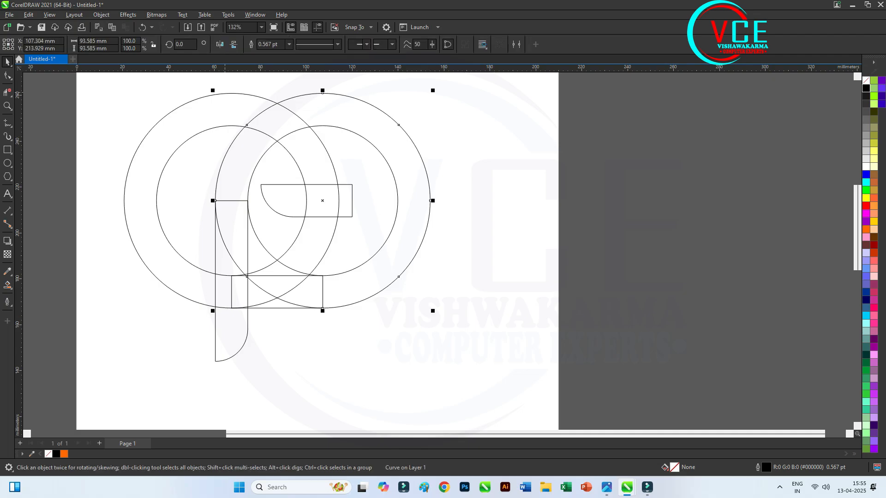
drag(212, 90, 177, 81)
scroll(226, 281, up, 3)
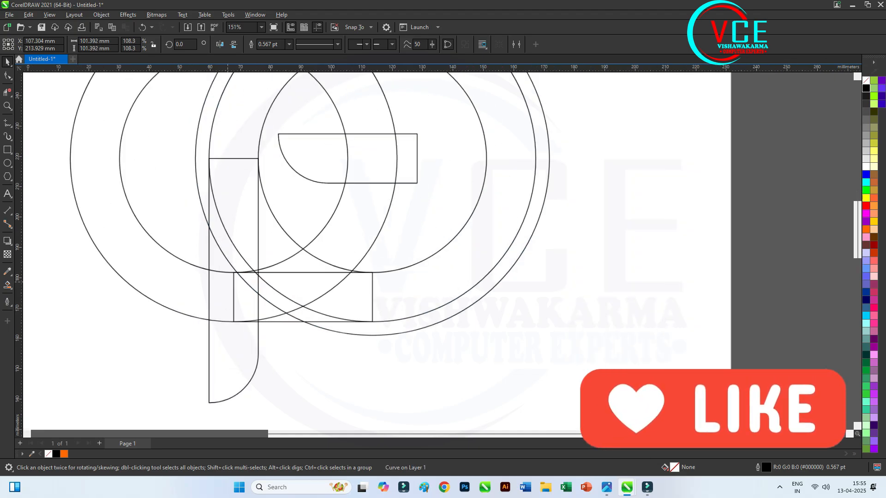
Create an enlarged copy of the rounded vertical rectangle about the same centre, about 22.2 by 110.1 mm
click(263, 361)
scroll(256, 188, down, 4)
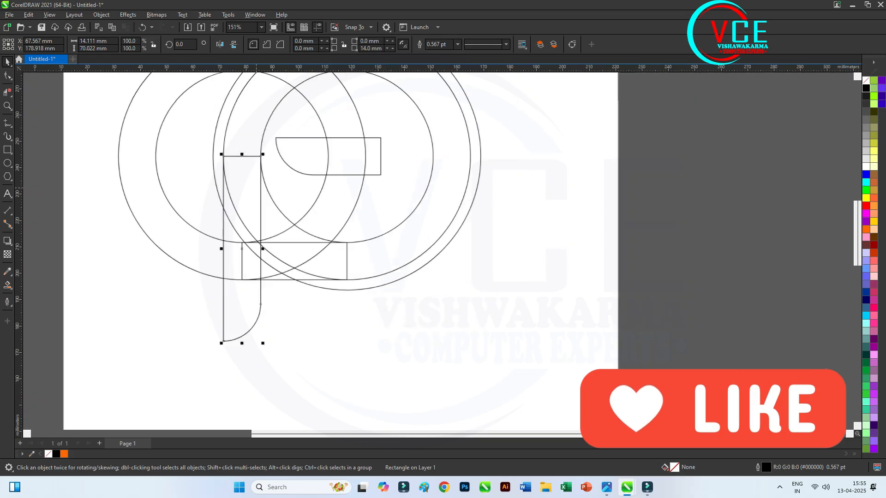
drag(225, 324, 333, 369)
scroll(280, 142, up, 2)
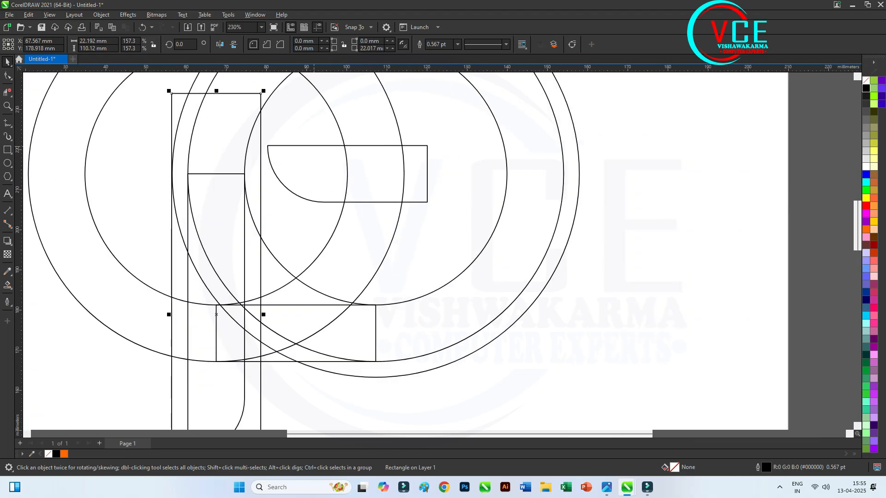
Create an enlarged copy of the rounded horizontal bar about the same centre, about 63.4 by 22.5 mm
click(314, 146)
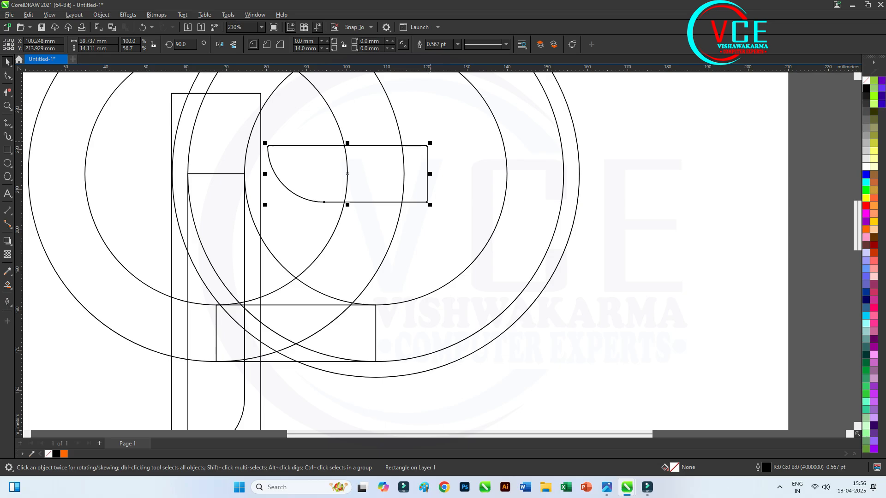
drag(430, 143, 474, 130)
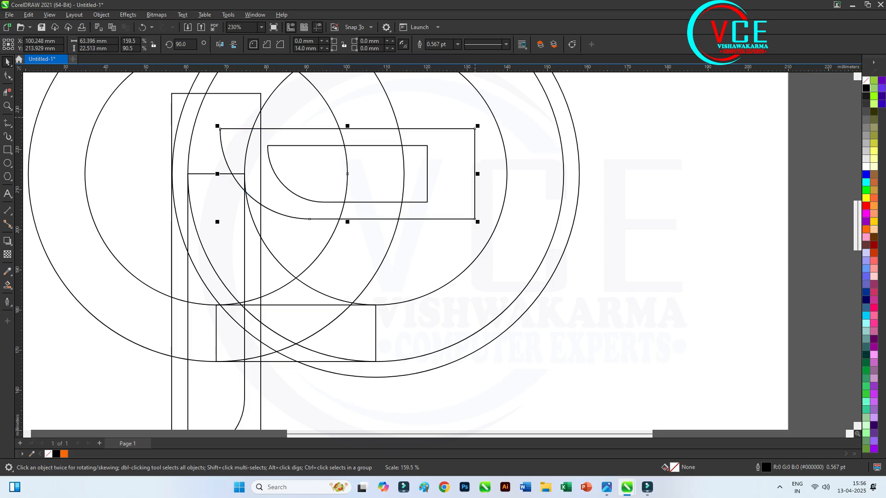
scroll(377, 242, down, 2)
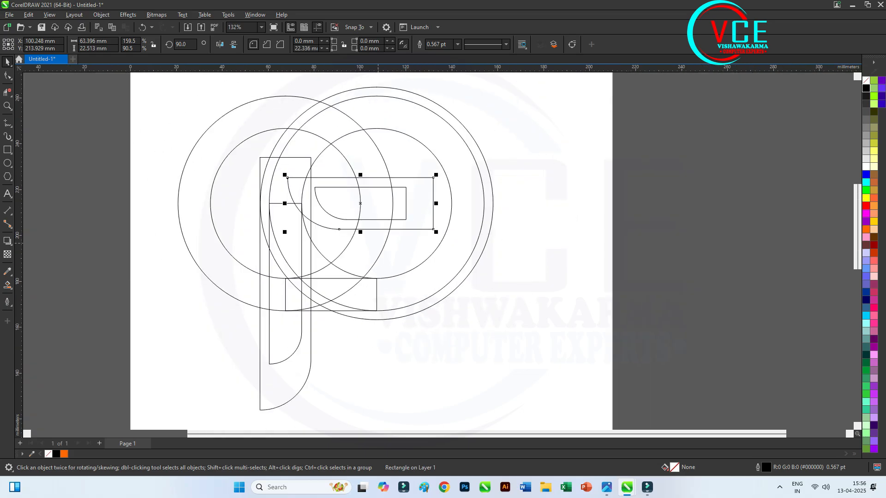
scroll(380, 182, up, 3)
Smart Fill the left ring's arc in orange, from its upper junction with the enlarged circle down to the inner vertical bar's right edge
click(10, 286)
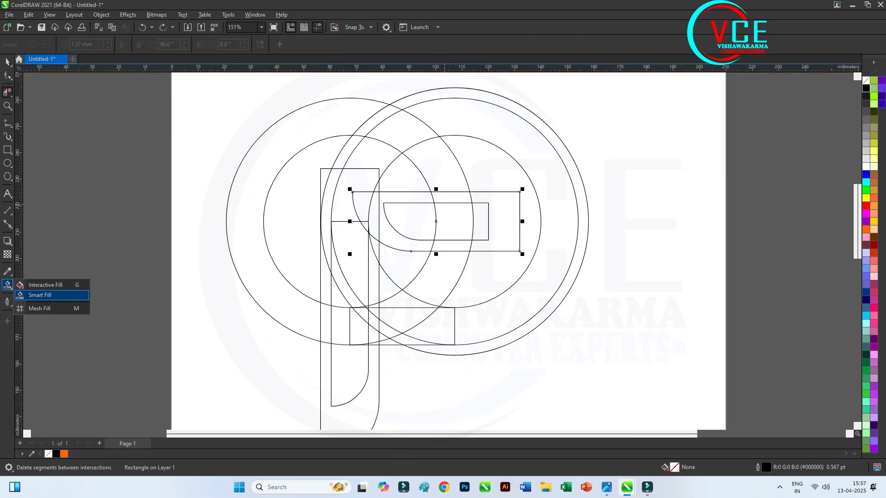
click(40, 295)
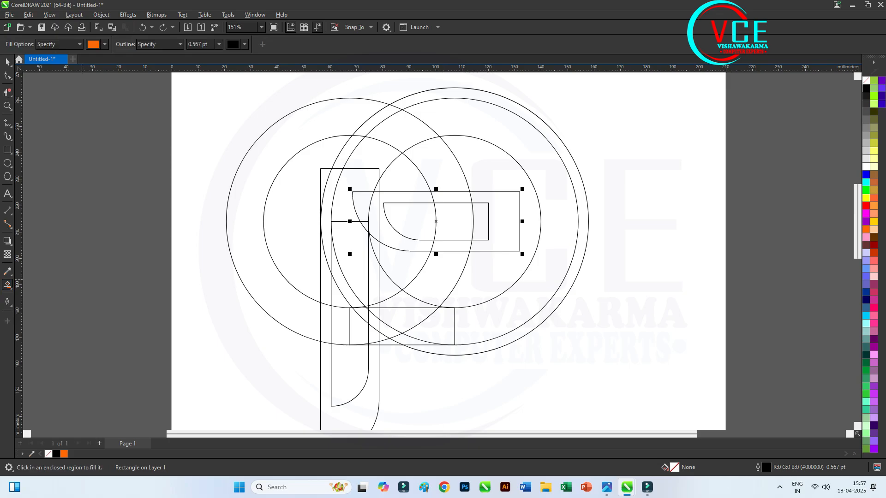
click(305, 131)
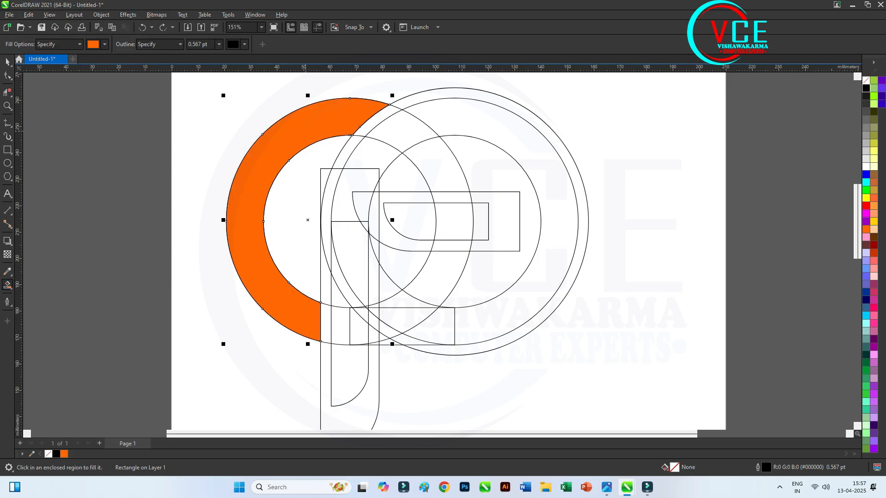
scroll(339, 325, up, 6)
click(305, 320)
click(341, 325)
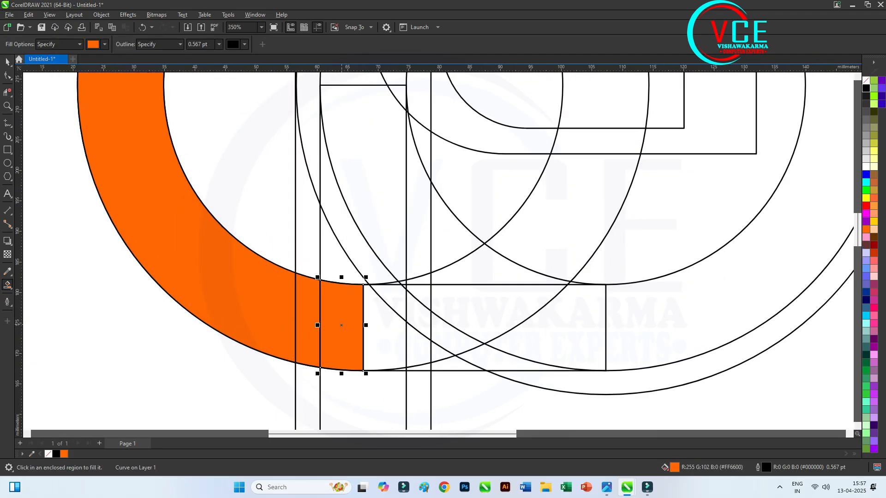
click(387, 305)
click(418, 346)
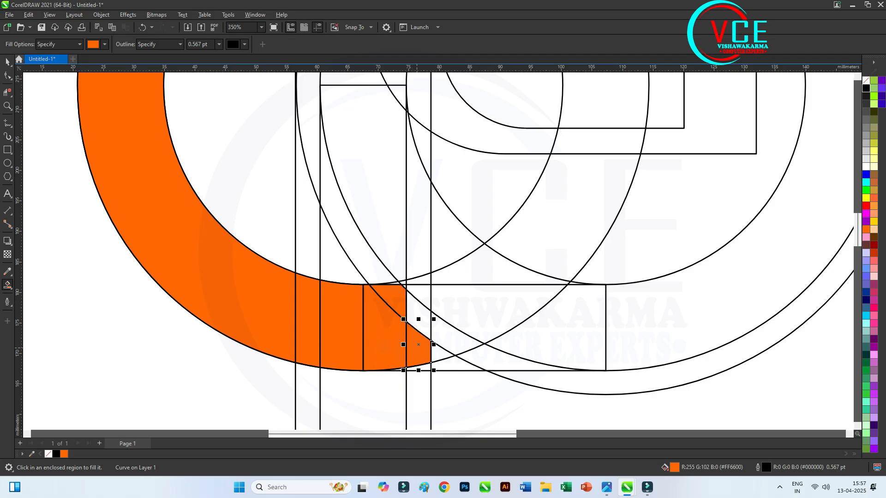
key(ctrl+z)
Fill the remaining regions of the inner vertical bar in orange, including the small slivers where it crosses the left ring
scroll(409, 366, up, 4)
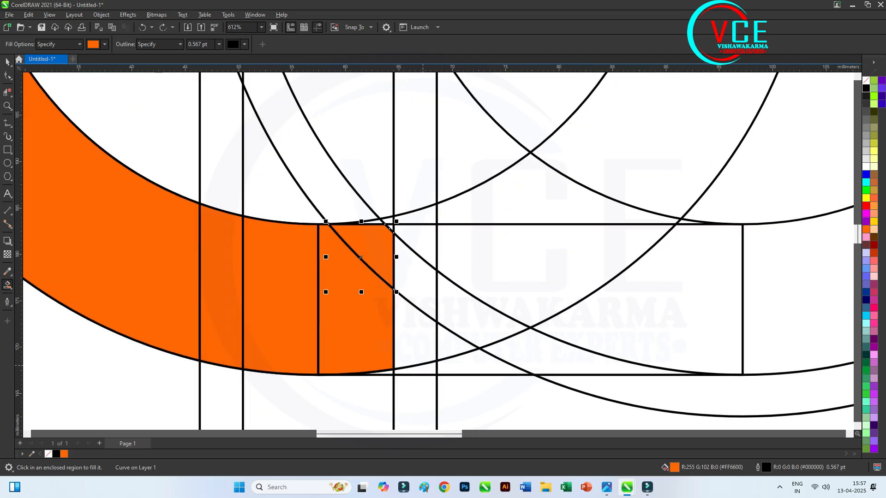
scroll(346, 283, down, 5)
click(323, 359)
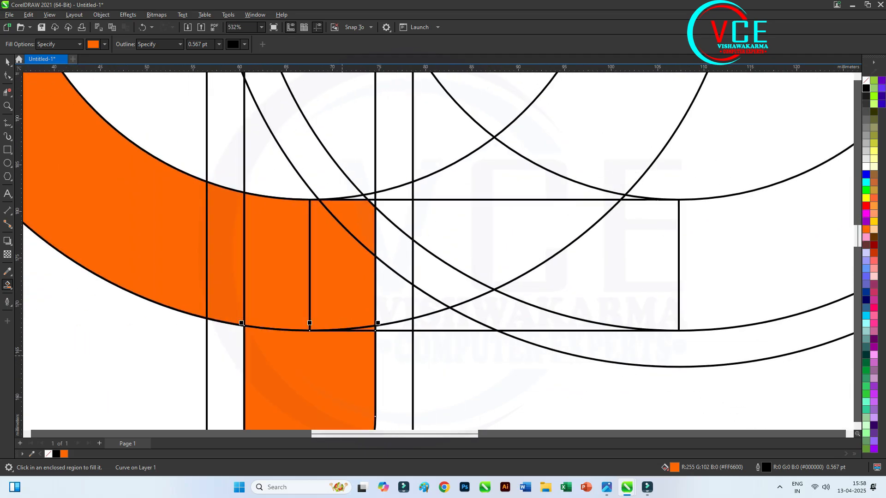
scroll(317, 289, down, 5)
click(294, 227)
click(303, 206)
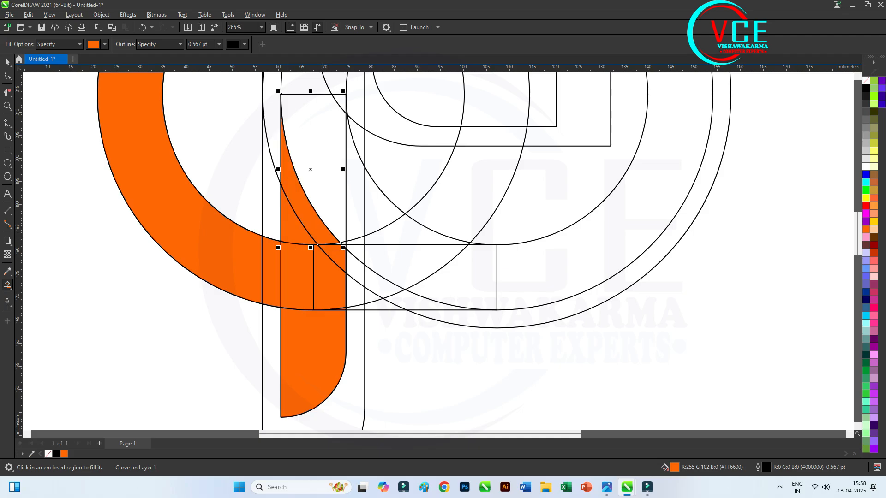
click(334, 202)
scroll(344, 243, up, 8)
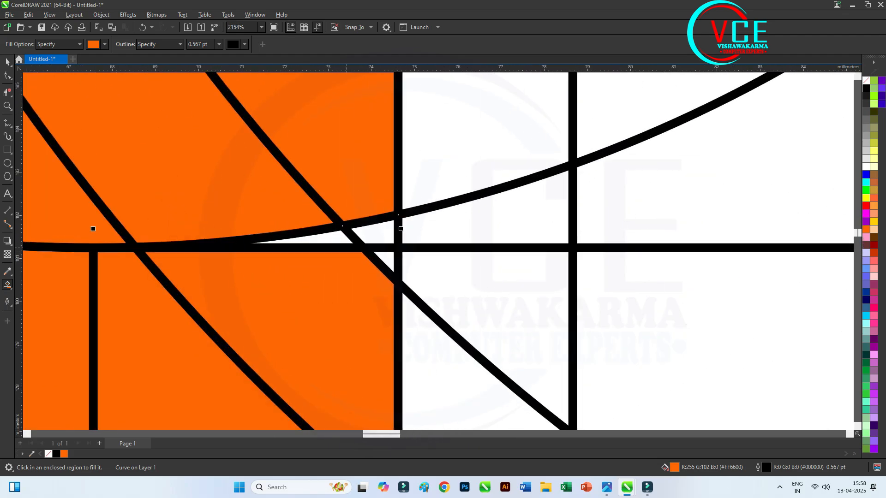
click(305, 237)
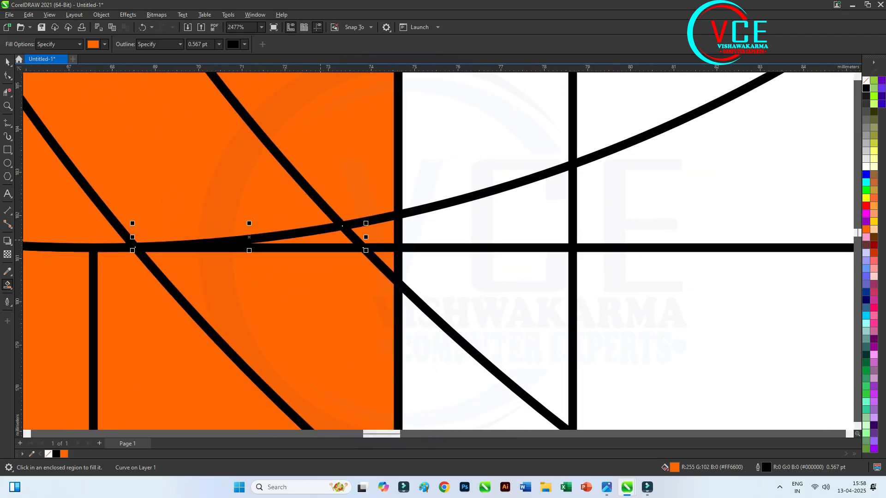
scroll(305, 258, down, 10)
Fill the vertical bar's upper corner and the right ring's left, upper and right arc regions in orange
scroll(310, 285, up, 5)
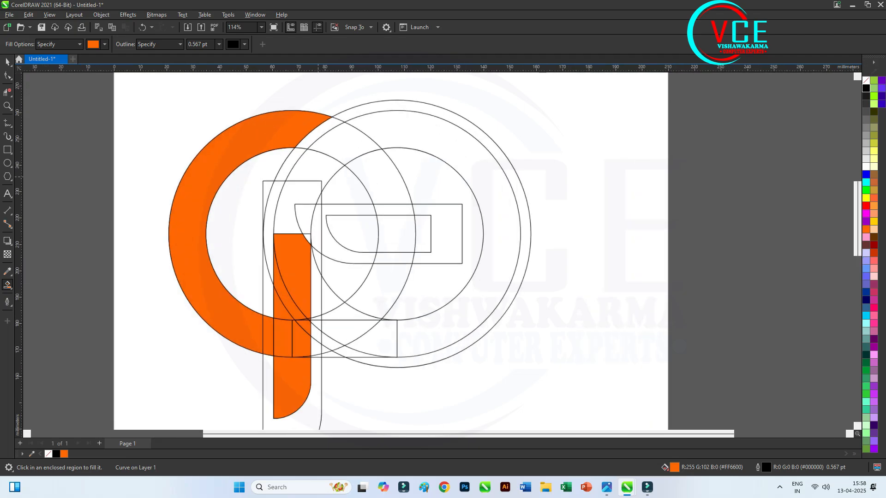
click(324, 298)
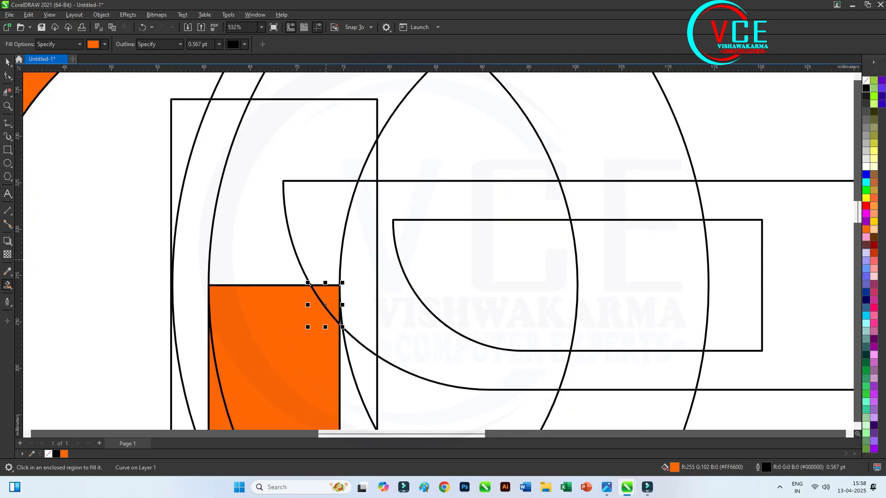
click(316, 235)
click(303, 155)
click(346, 88)
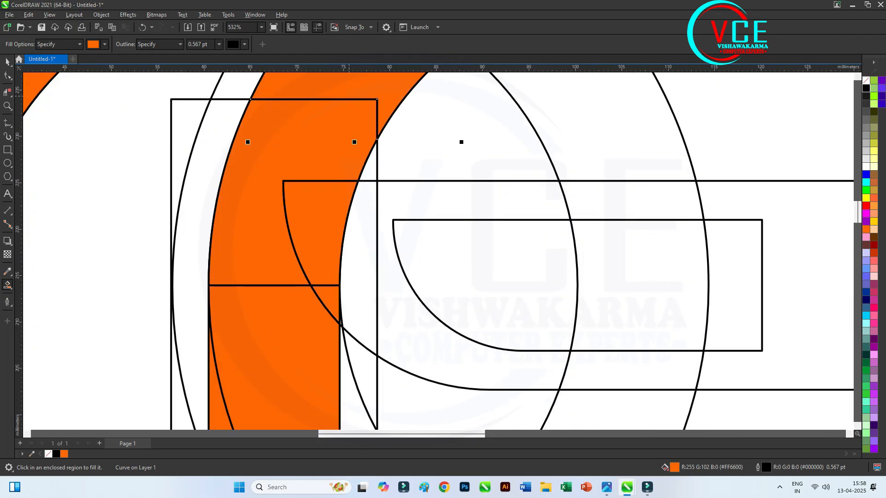
scroll(317, 172, down, 2)
click(362, 121)
click(394, 109)
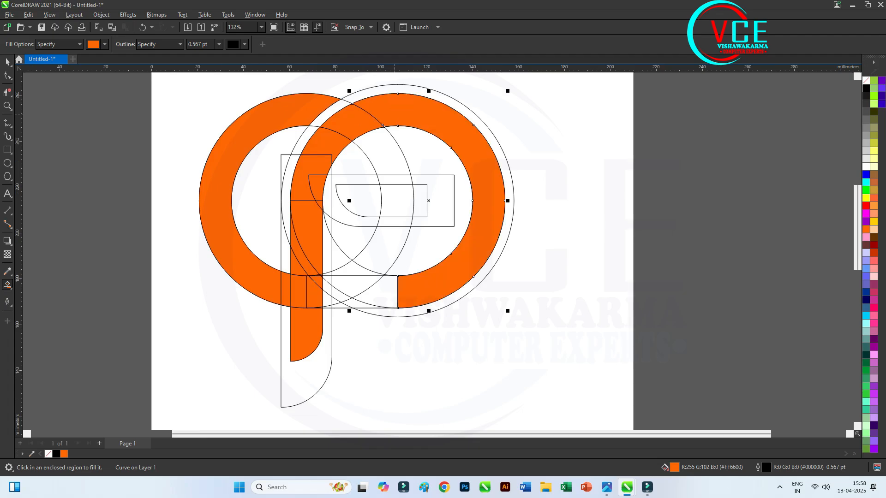
Fill the lower connecting bar's regions in orange, from the right ring up to the enlarged vertical outline
scroll(381, 296, up, 2)
click(375, 292)
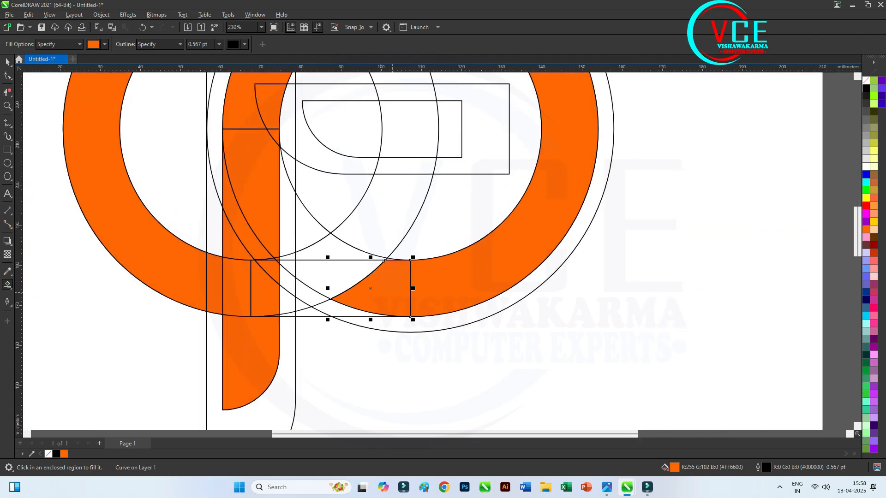
click(345, 310)
click(316, 312)
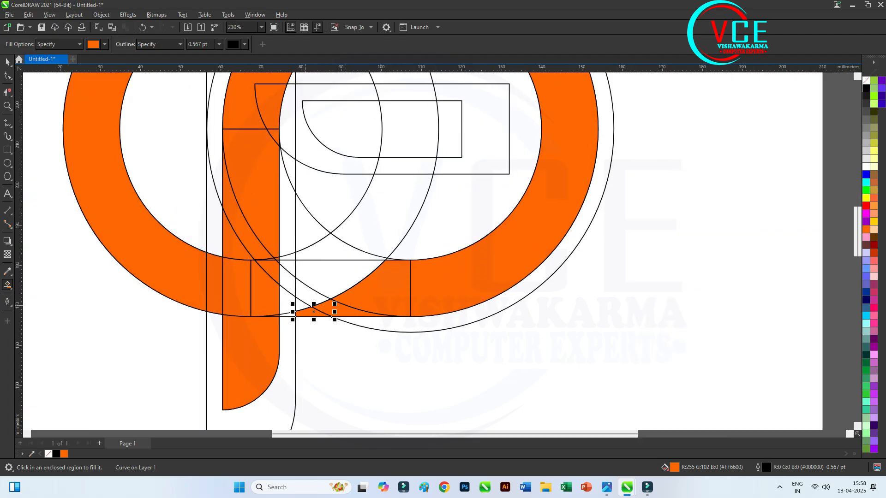
scroll(303, 299, up, 1)
click(298, 312)
click(315, 294)
click(351, 270)
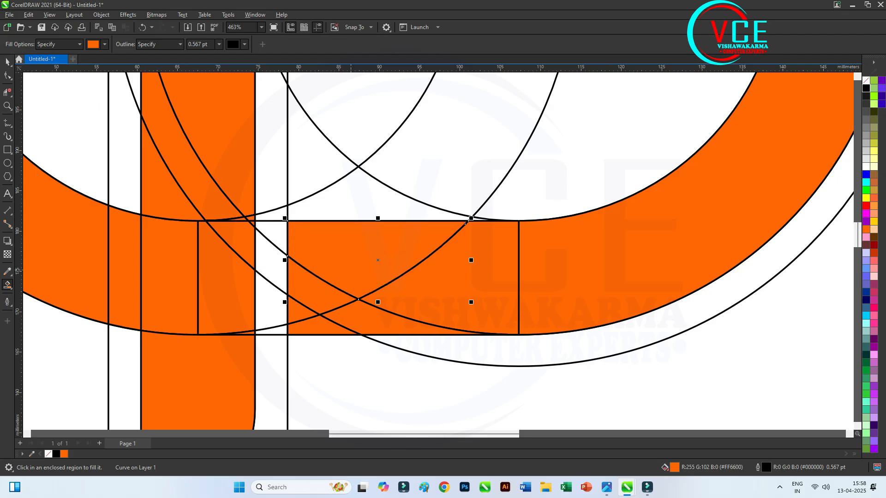
Fill the left ring's lower-right arc and the rounded end of the inner horizontal bar in orange
click(359, 198)
click(417, 162)
scroll(365, 276, down, 1)
scroll(351, 272, down, 1)
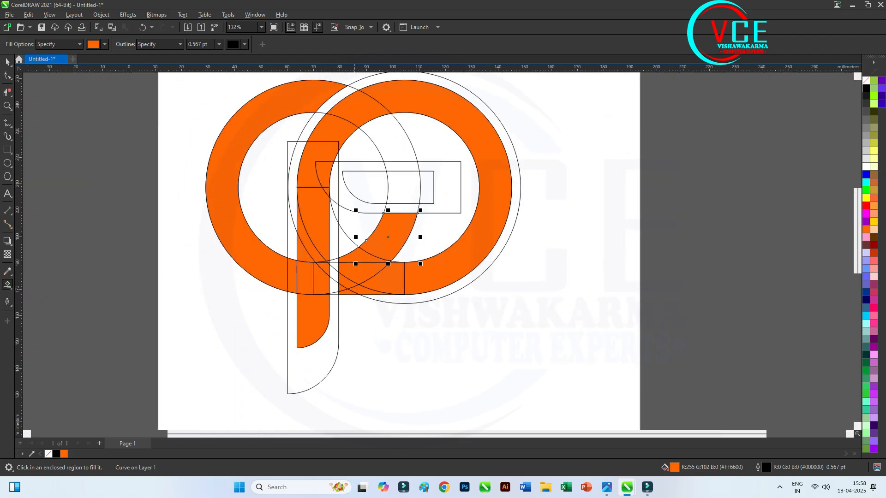
scroll(397, 161, up, 1)
click(401, 237)
click(401, 198)
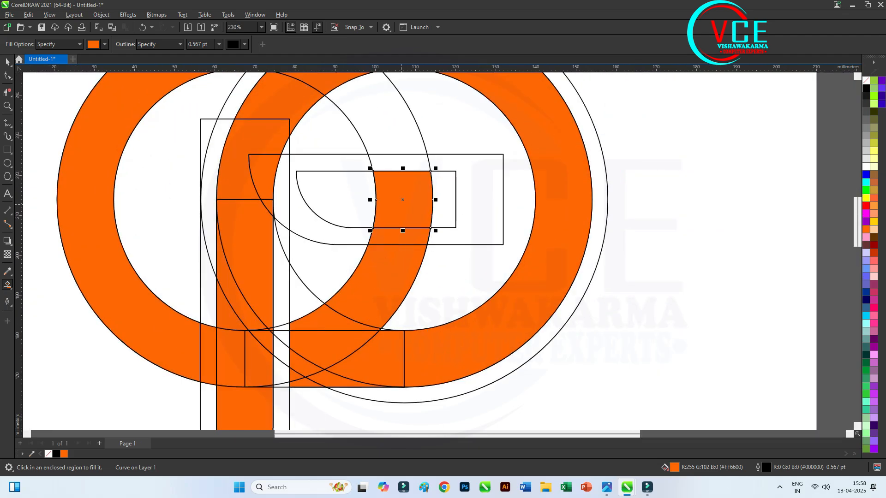
click(355, 197)
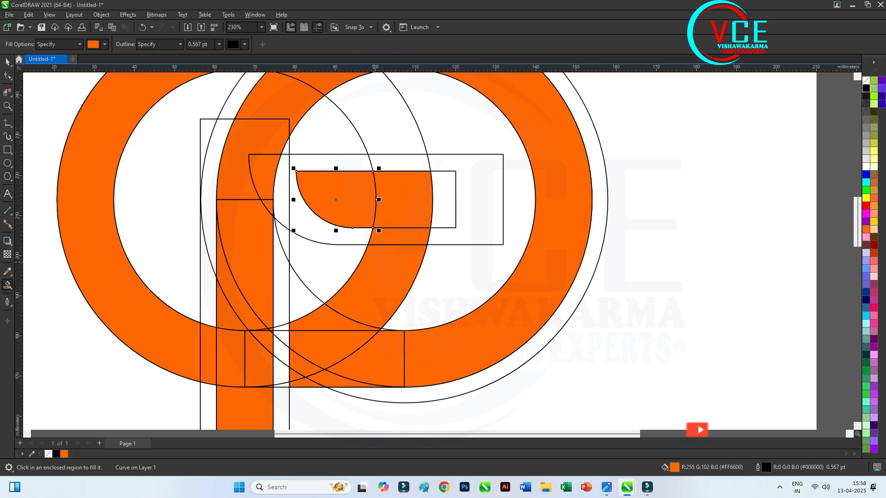
Try to delete the enlarged vertical outline, the left ring, the lower connecting rectangle and the enlarged right circle
scroll(372, 213, down, 1)
key(space)
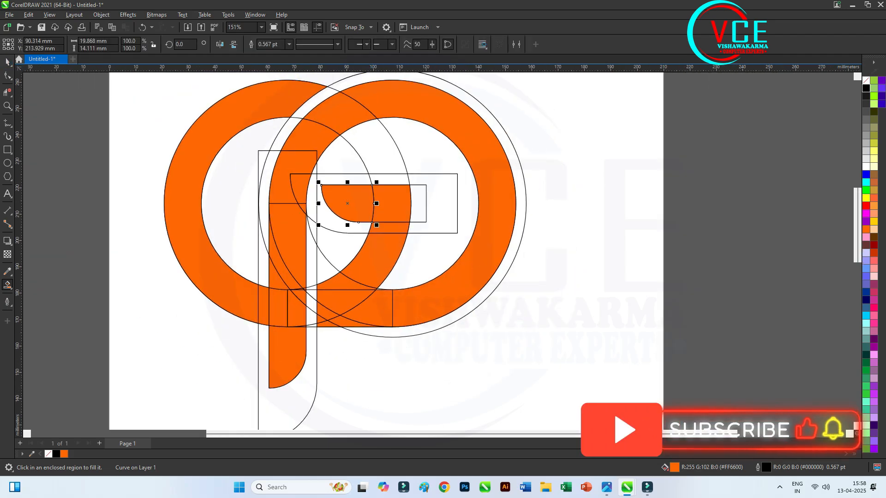
key(Escape)
click(317, 381)
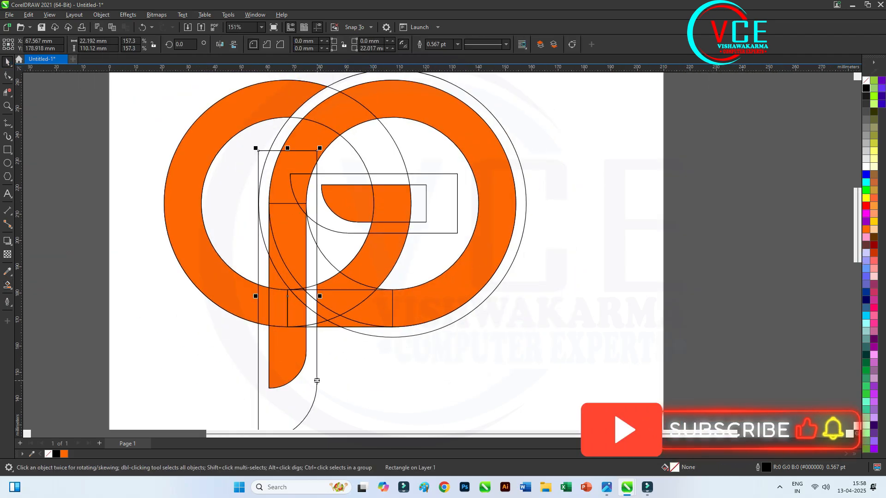
key(Delete)
click(311, 326)
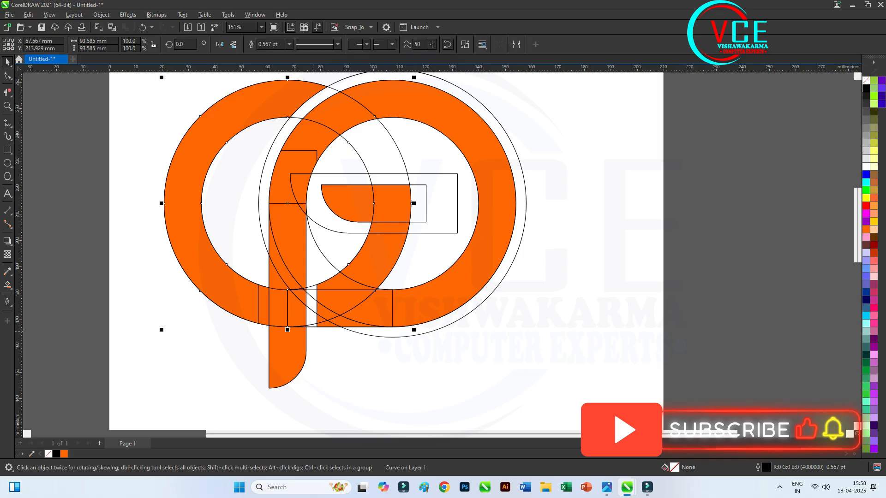
key(Delete)
click(311, 327)
key(Delete)
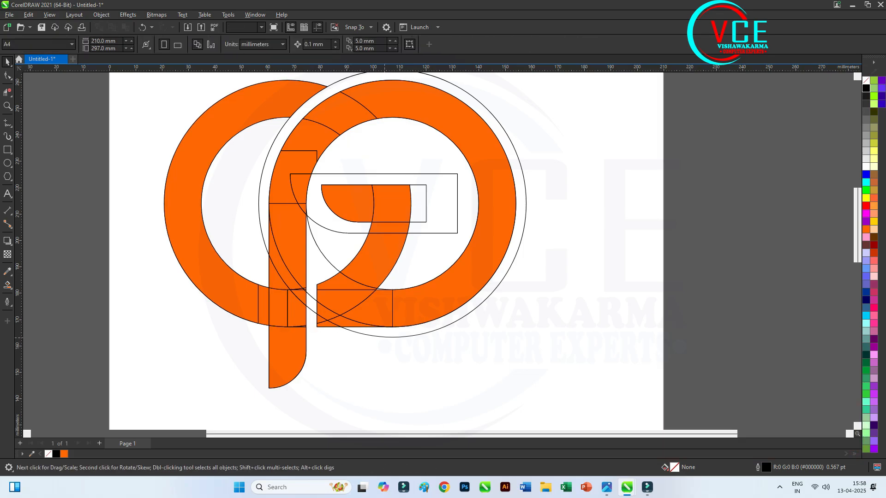
click(385, 337)
key(Delete)
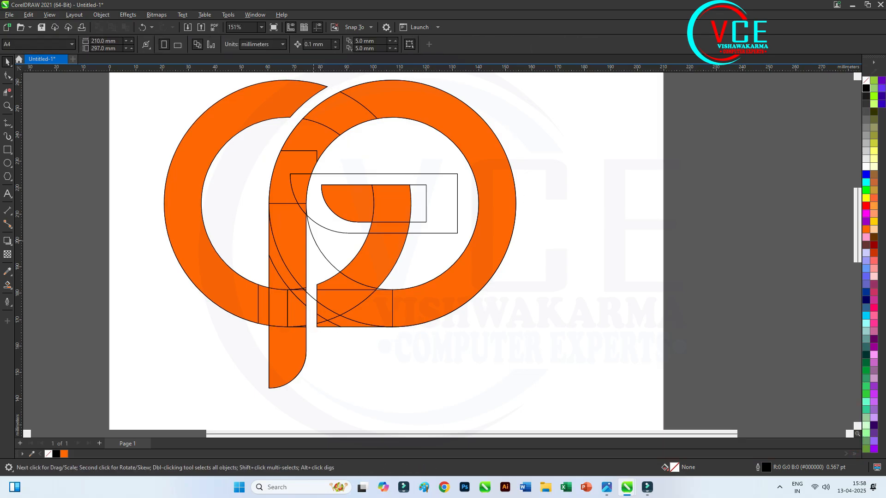
Try to delete the right ring's inner outline and both horizontal bar outlines inside it
click(313, 241)
key(Delete)
click(326, 231)
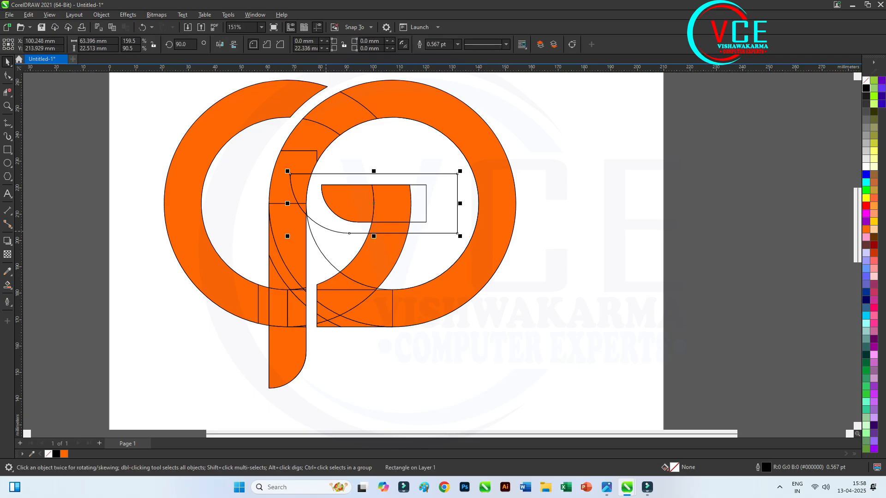
key(Delete)
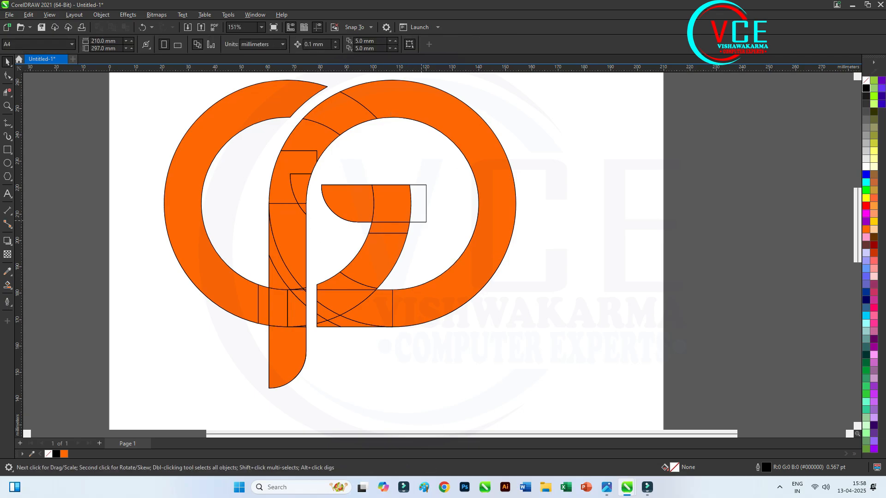
click(422, 222)
key(Delete)
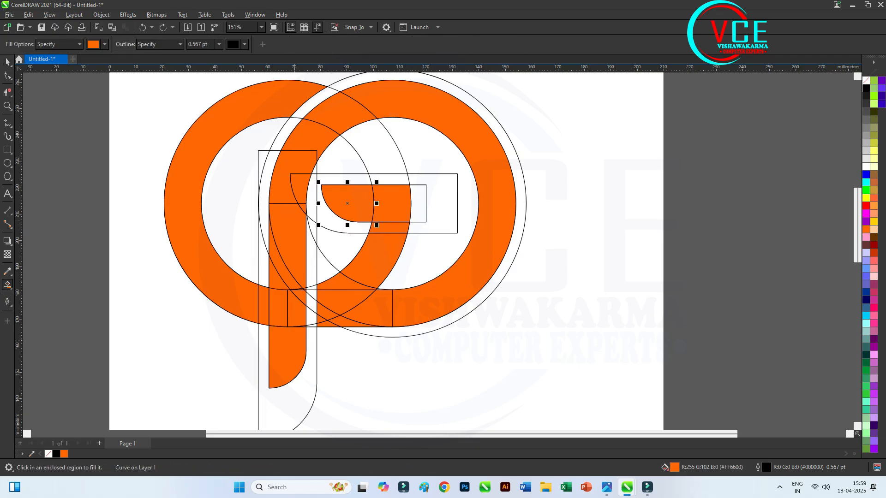
Smart Fill the left ring's upper-right arc in orange, between the right ring and the enlarged horizontal bar outline
key(F10)
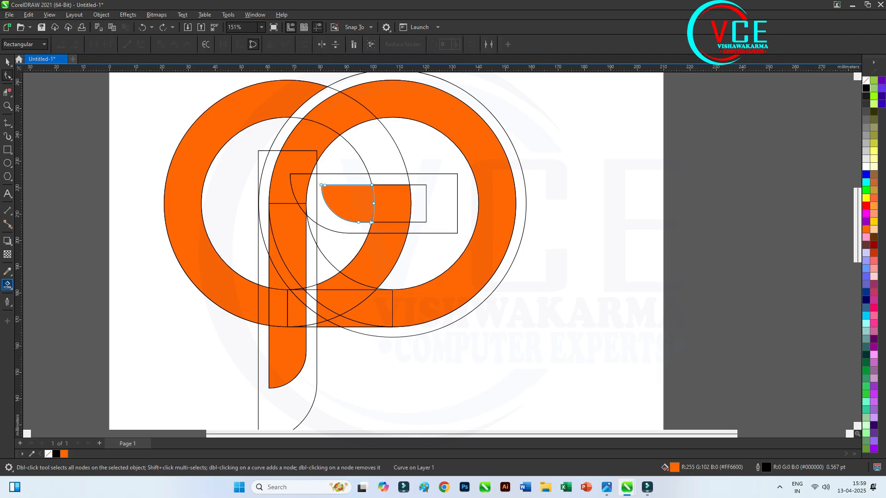
click(10, 289)
click(41, 294)
scroll(352, 127, up, 2)
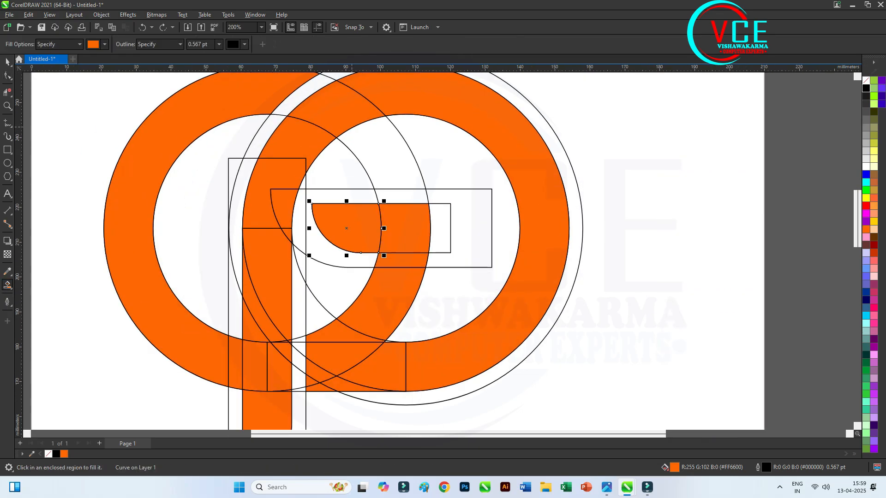
click(388, 146)
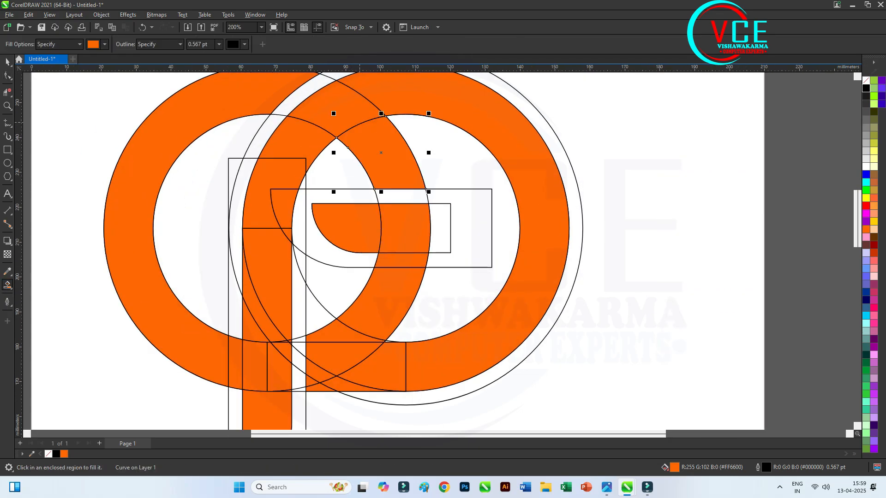
scroll(353, 348, down, 2)
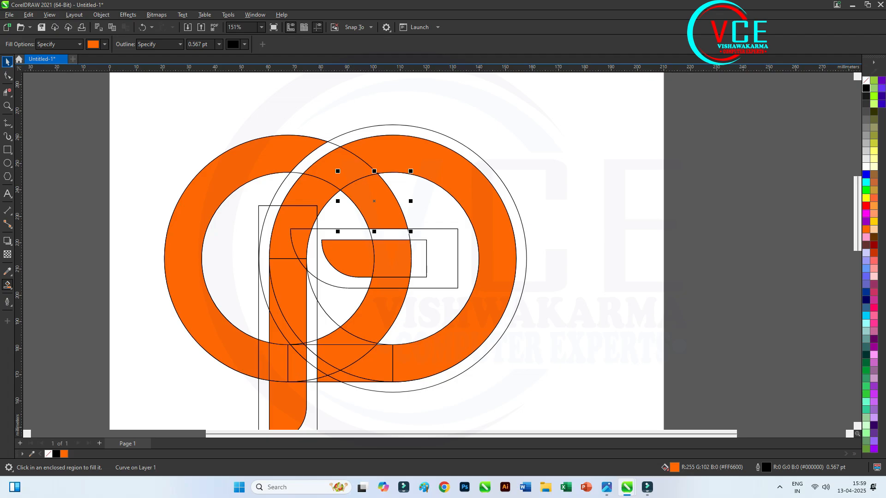
Delete the enlarged circle around the right ring and the left ring's construction outline
click(7, 62)
click(350, 127)
click(368, 128)
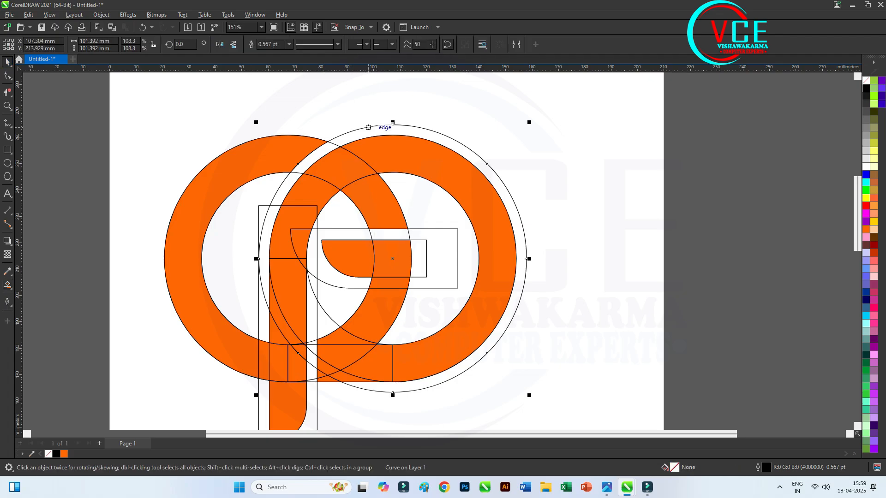
key(Delete)
click(334, 145)
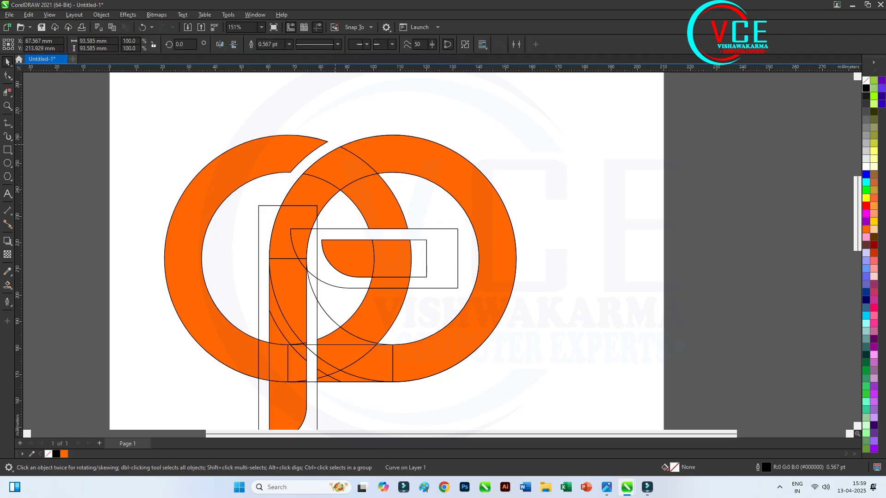
key(Delete)
Delete the enlarged and the inner horizontal bar outlines inside the right ring
click(457, 234)
key(Delete)
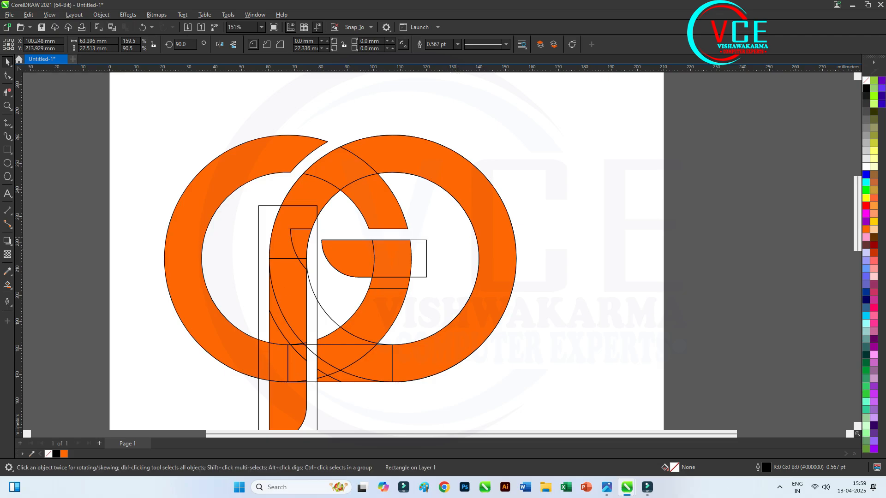
click(428, 253)
click(427, 253)
key(Delete)
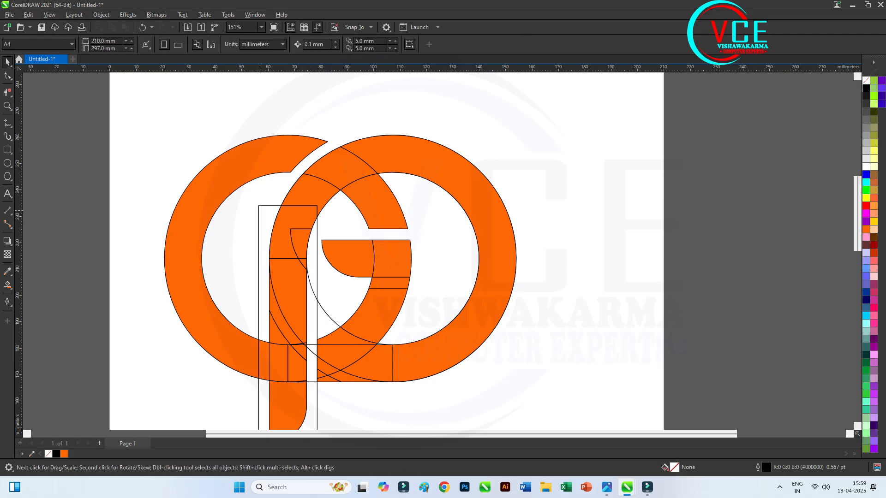
Delete the enlarged vertical bar outline and the horizontal rectangle outline across the base of the two rings
click(259, 210)
key(Delete)
scroll(305, 193, down, 1)
scroll(313, 308, up, 2)
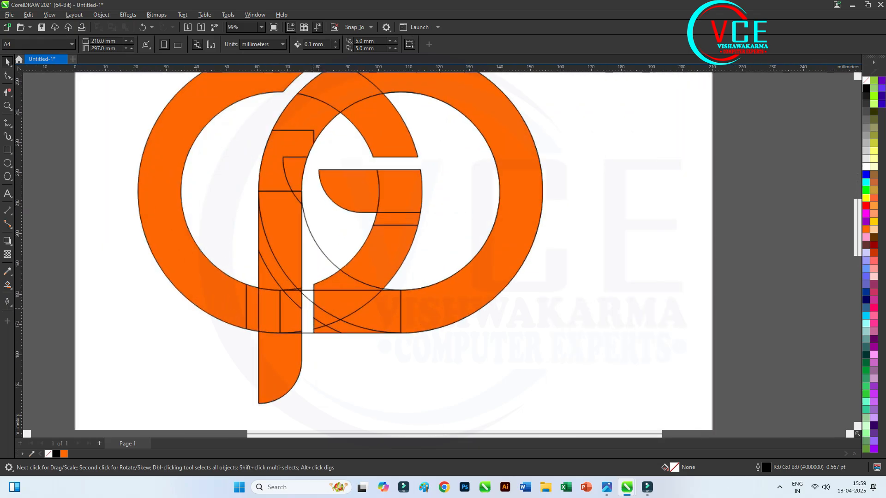
scroll(312, 313, up, 2)
click(309, 347)
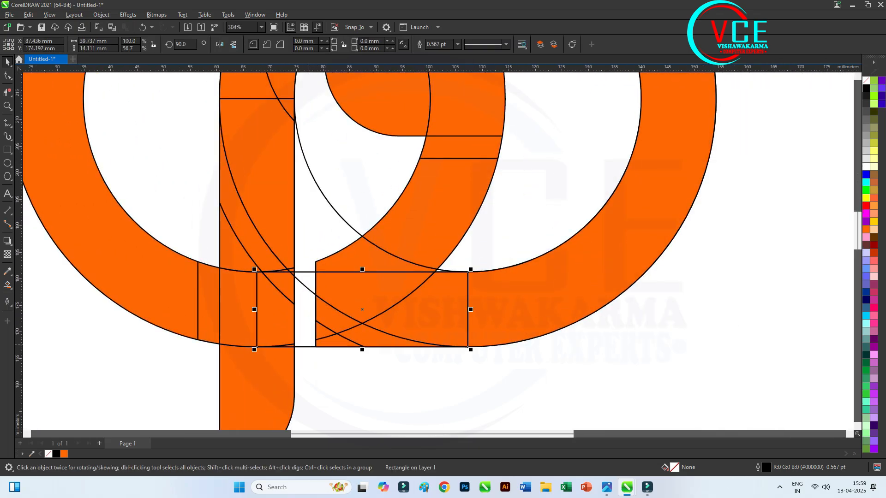
key(Delete)
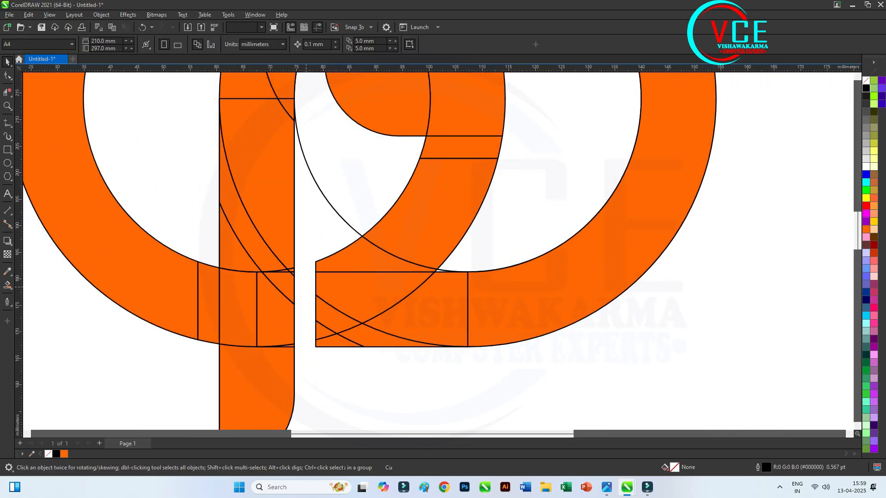
Delete the right ring's leftover inner circle outline that crosses the gap beside the vertical bar
scroll(312, 309, down, 3)
scroll(313, 310, down, 1)
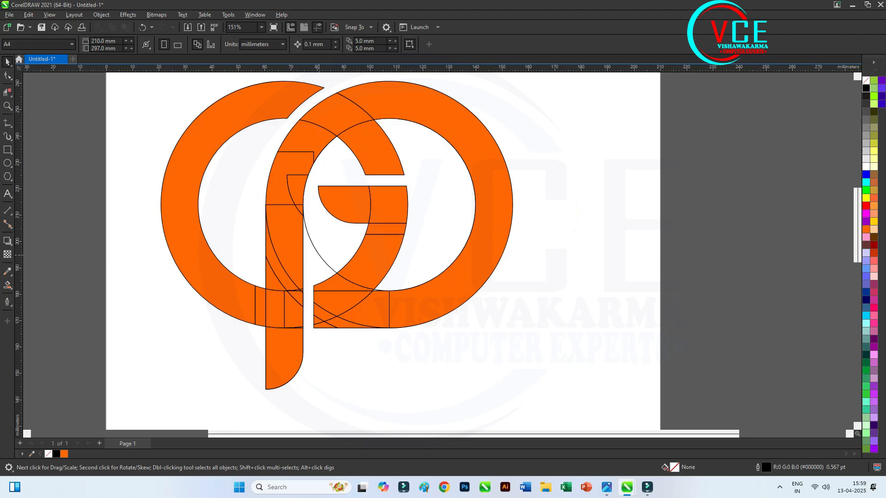
click(319, 255)
key(Delete)
scroll(351, 239, down, 1)
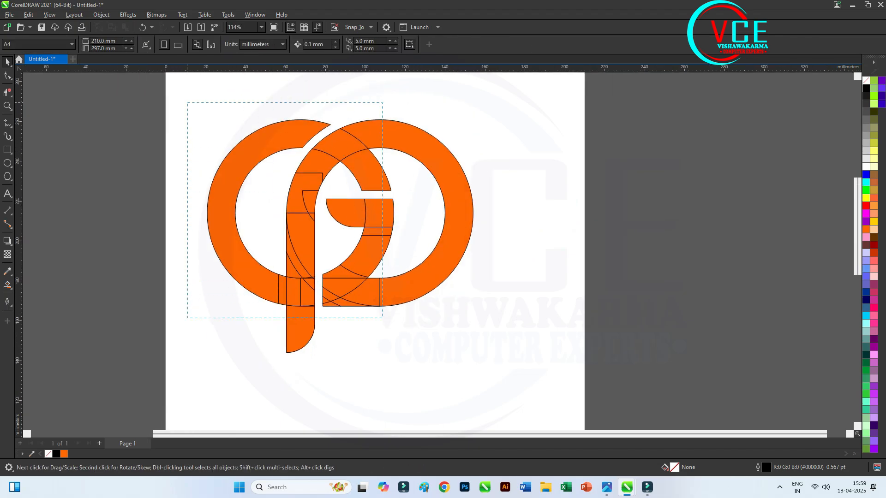
Weld all the logo pieces into one curve and remove the stray segment near the right ring's lower-left corner
drag(382, 317, 533, 369)
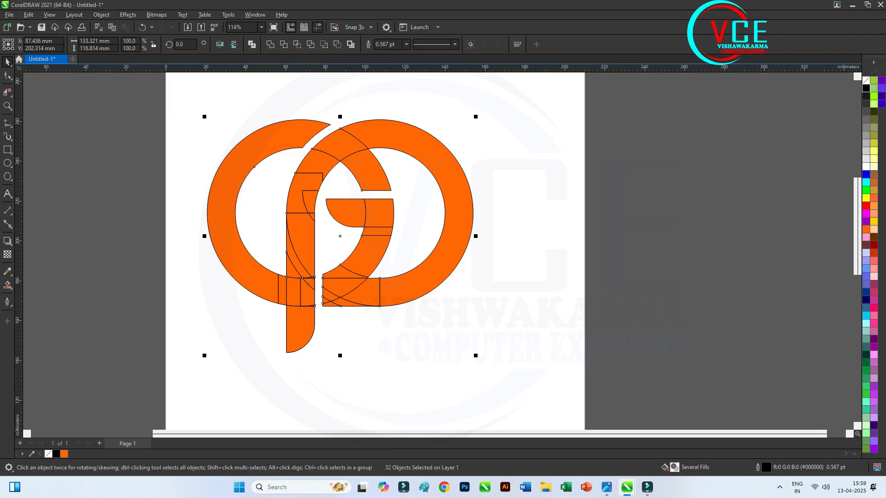
click(270, 44)
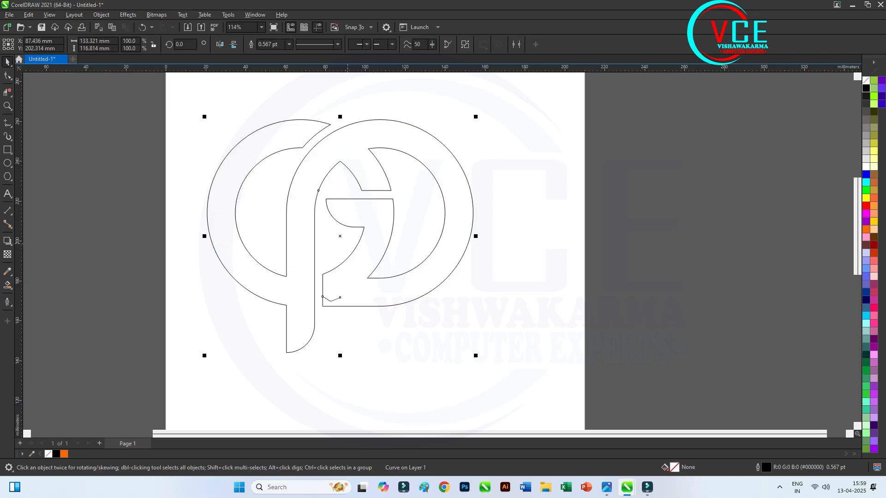
scroll(335, 276, up, 1)
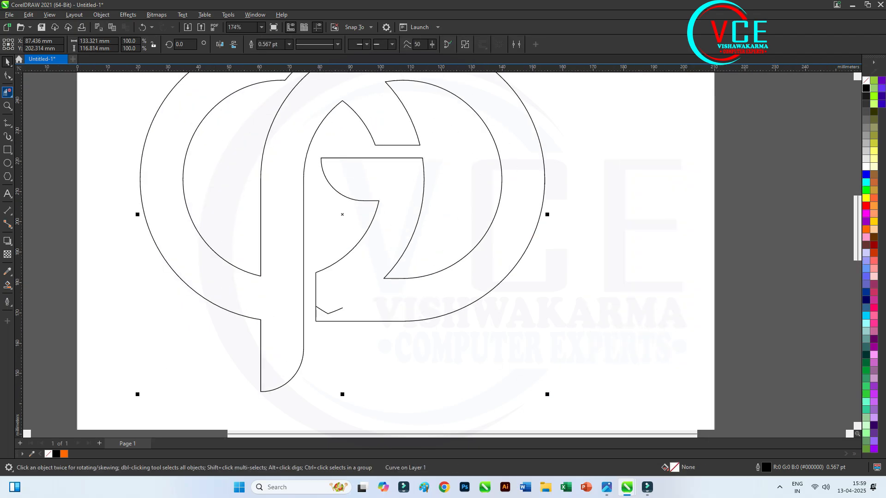
click(335, 311)
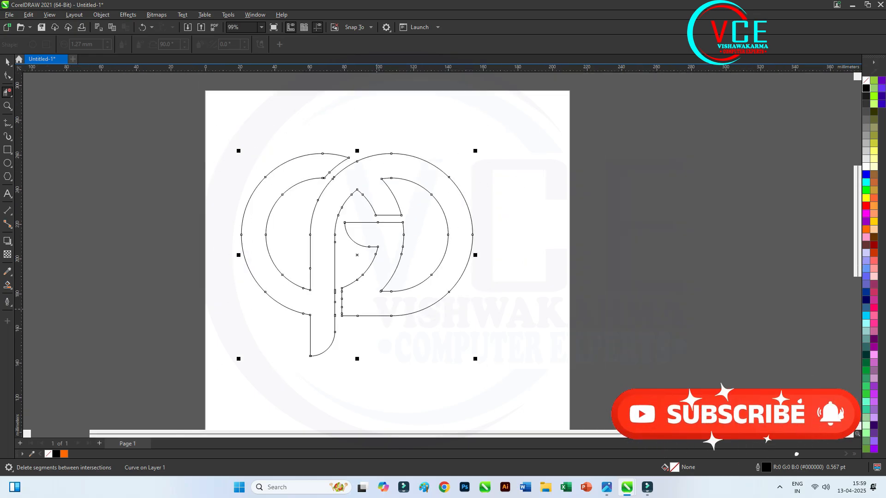
scroll(339, 309, down, 2)
Select every node of the welded logo with the Shape tool and reduce the nodes
click(9, 77)
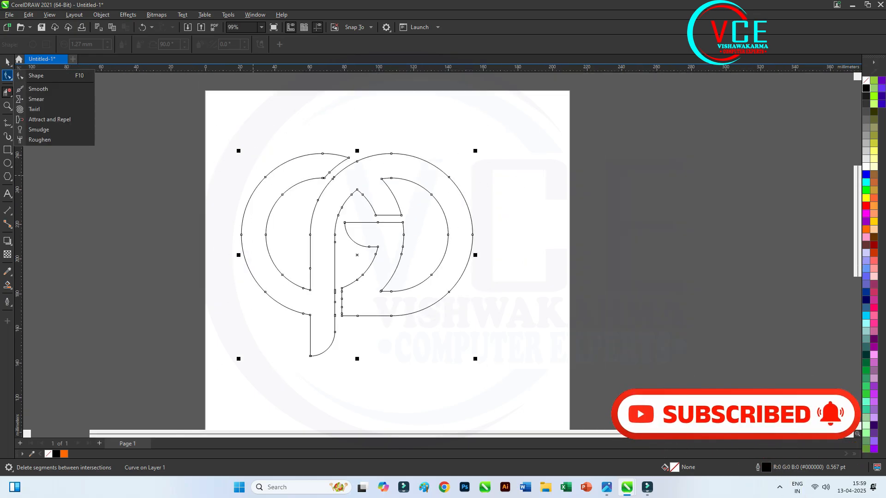
click(36, 75)
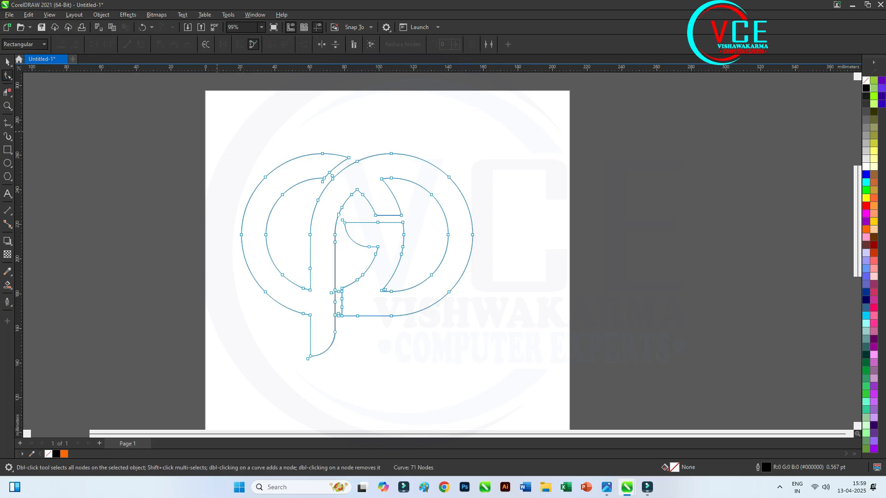
key(ctrl+a)
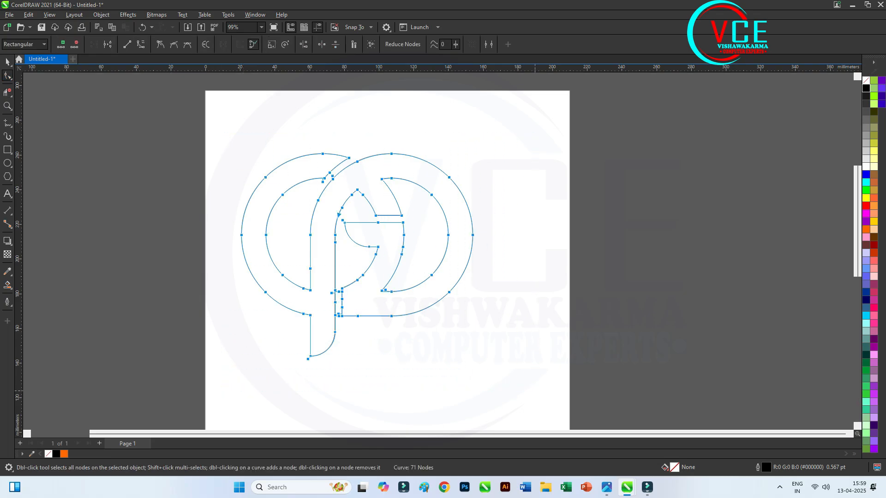
click(402, 44)
Try solid orange shades on the welded logo, finishing with the dark orange-red #CC3300
click(874, 198)
click(874, 206)
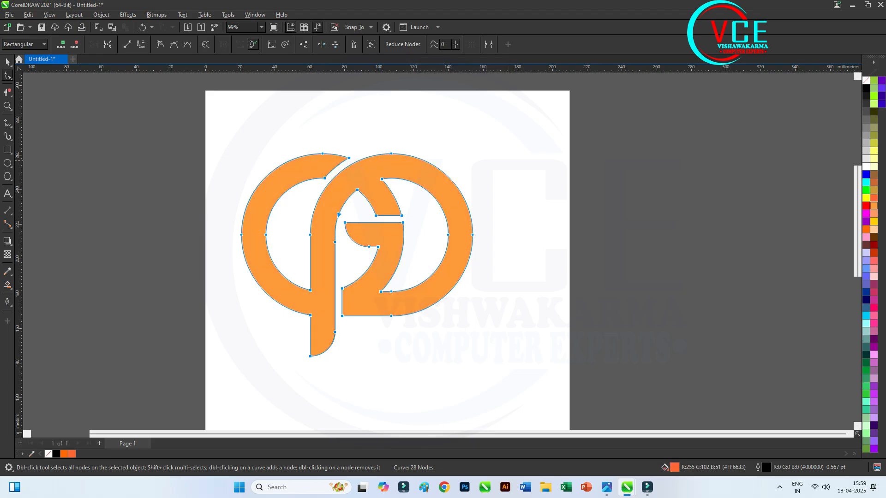
click(873, 253)
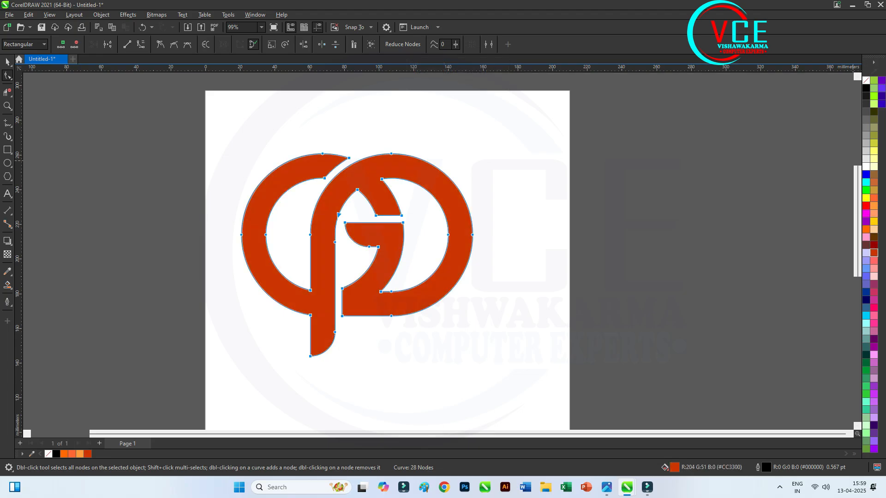
scroll(301, 250, up, 3)
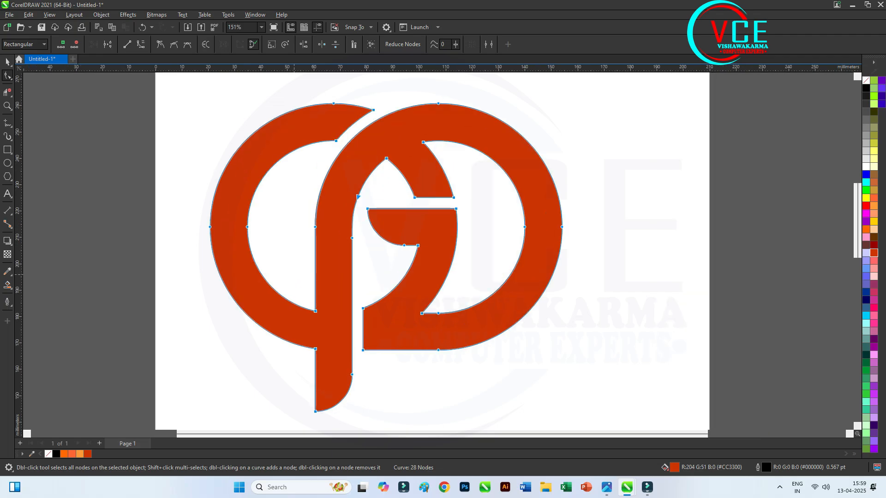
key(space)
key(space)
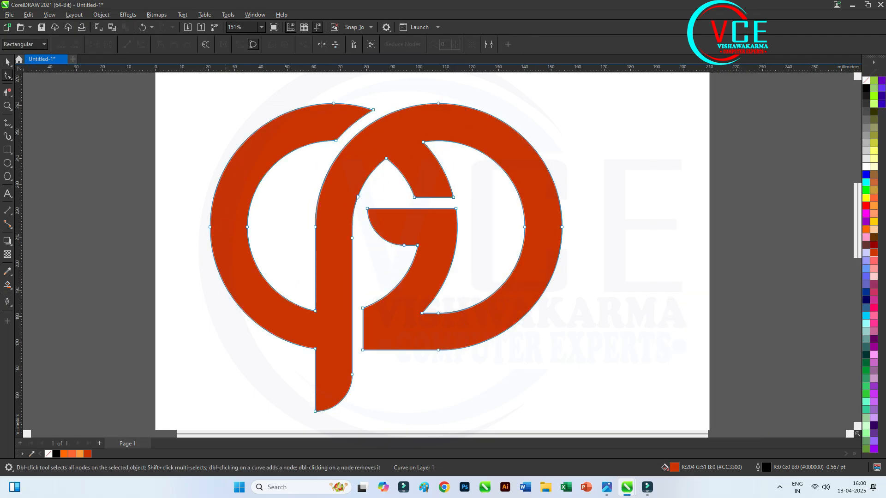
key(space)
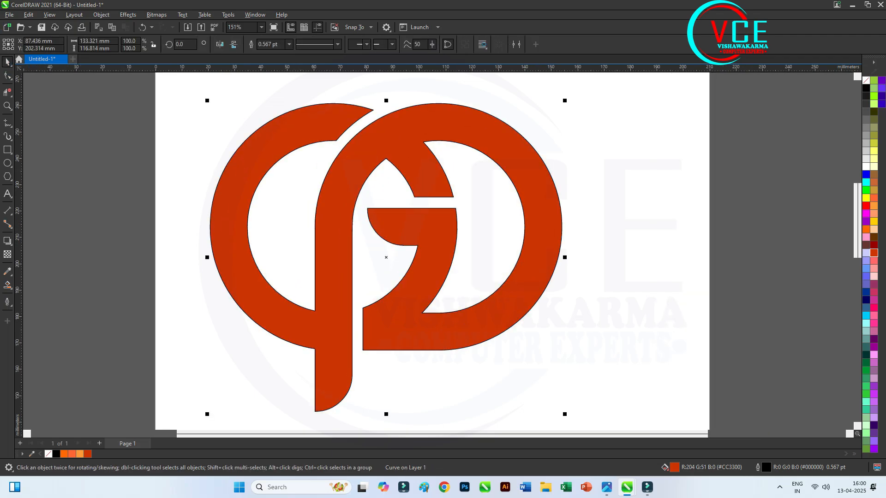
Apply a diagonal fountain fill to the logo, from red at its upper left through yellow in the middle to green at its lower right
click(7, 284)
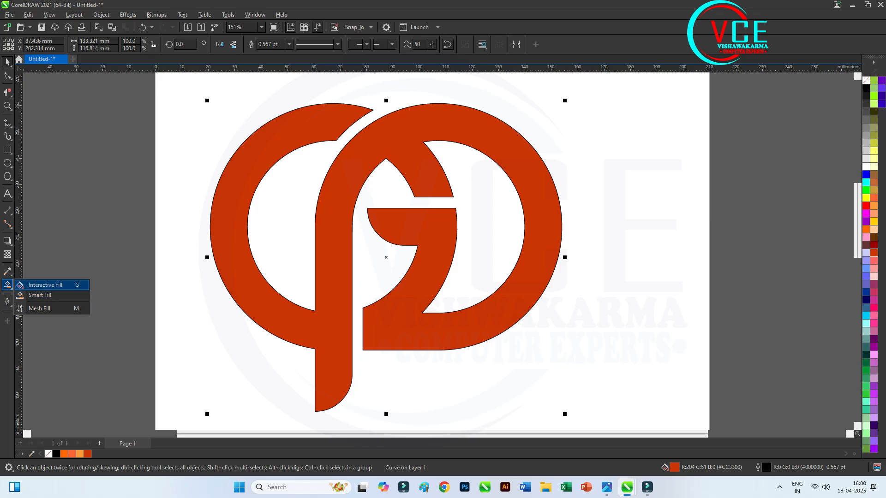
click(42, 284)
drag(252, 134, 530, 295)
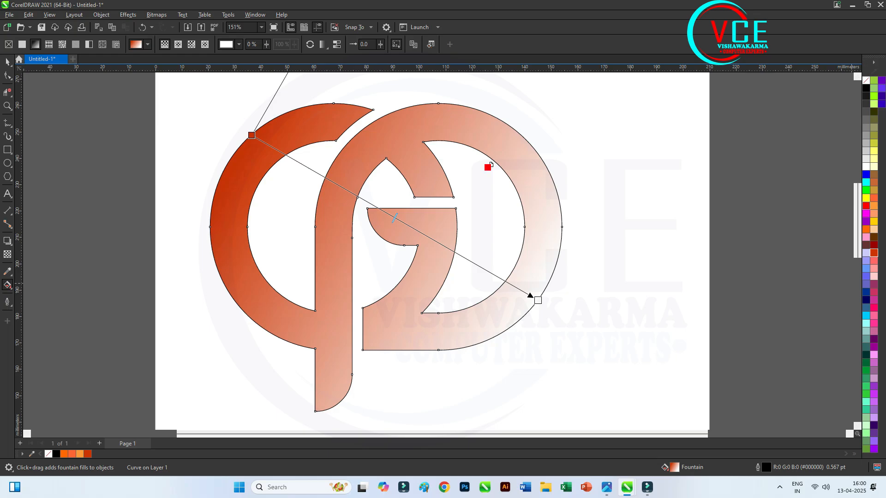
drag(254, 135, 252, 134)
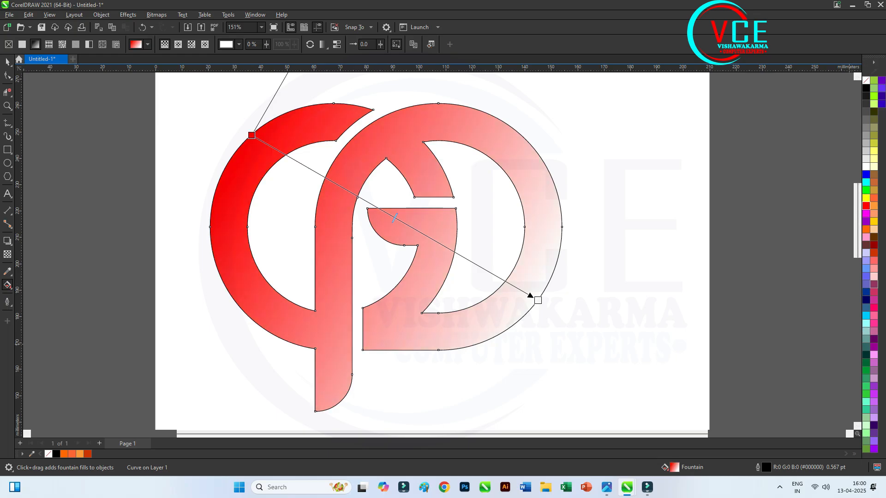
drag(866, 379, 538, 300)
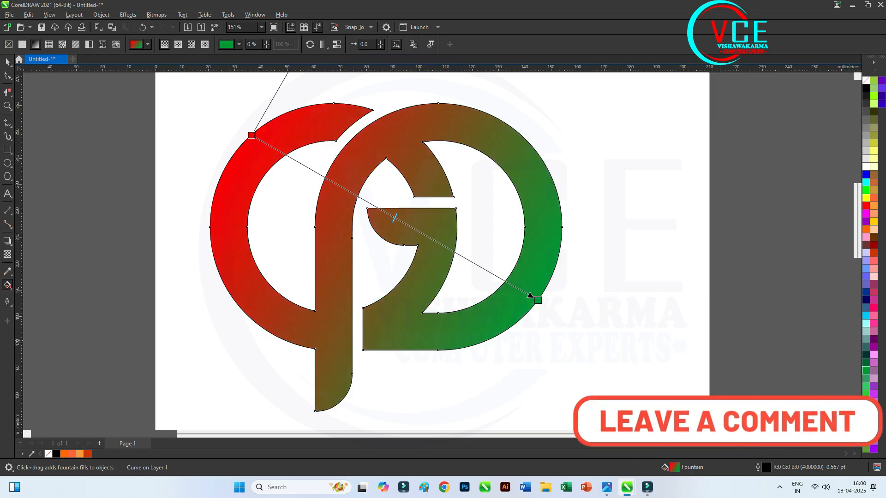
drag(854, 210, 400, 221)
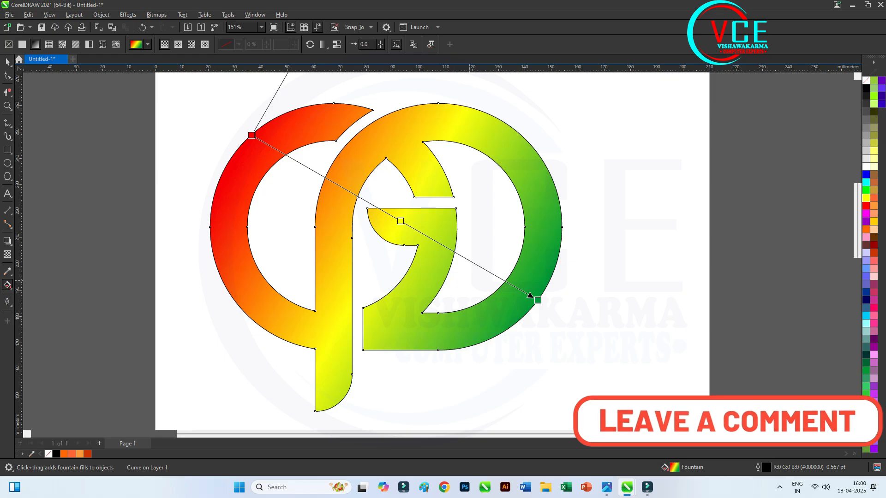
Place a duplicate of the gradient logo to the right of the original, beside the page
click(7, 62)
scroll(362, 208, down, 3)
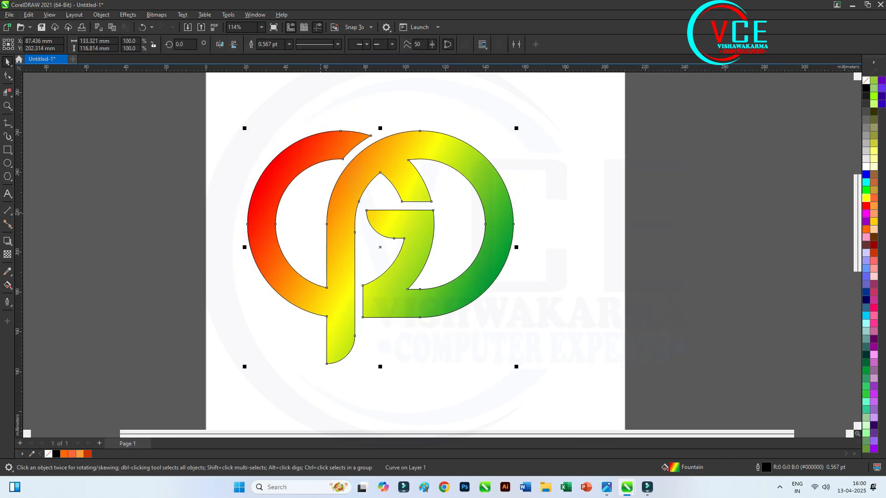
drag(413, 227, 720, 235)
right_click(720, 235)
Apply the Plastic texture effect to the original logo with a depth of 14
scroll(424, 216, up, 1)
click(436, 280)
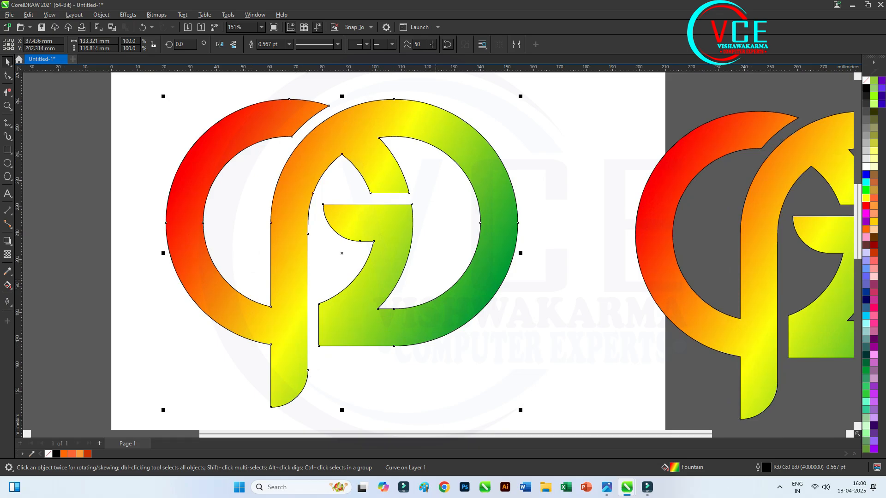
click(128, 14)
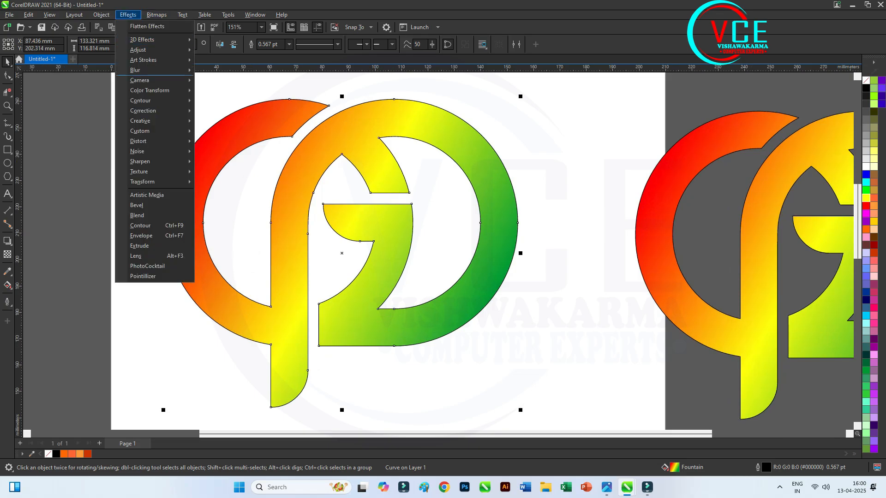
mouse_move(143, 172)
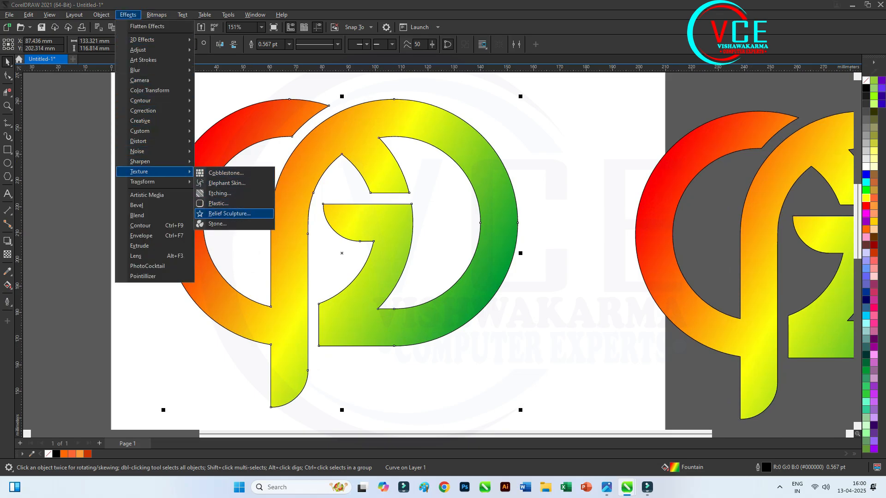
click(218, 204)
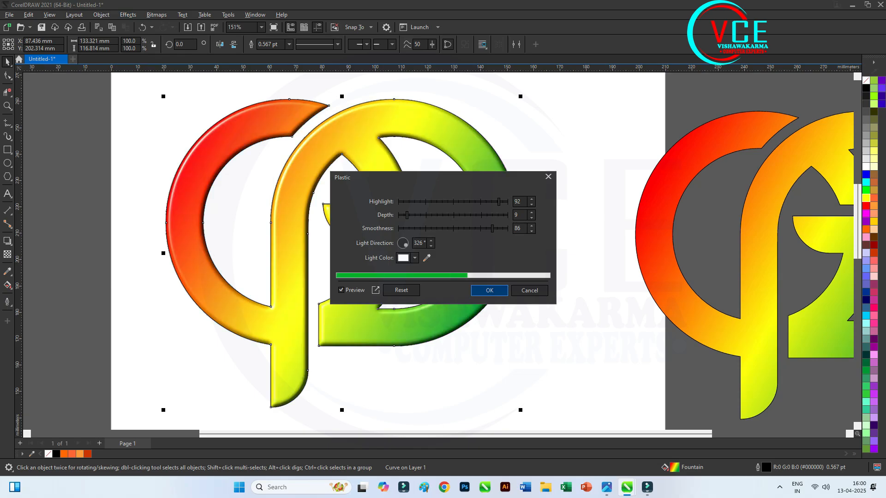
mouse_move(406, 215)
mouse_down()
mouse_move(483, 215)
mouse_move(412, 215)
mouse_up()
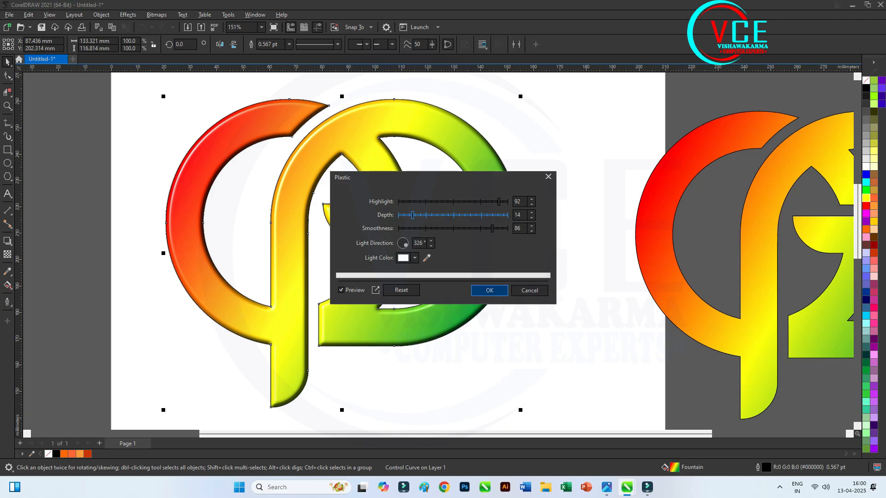
click(489, 290)
scroll(330, 233, down, 1)
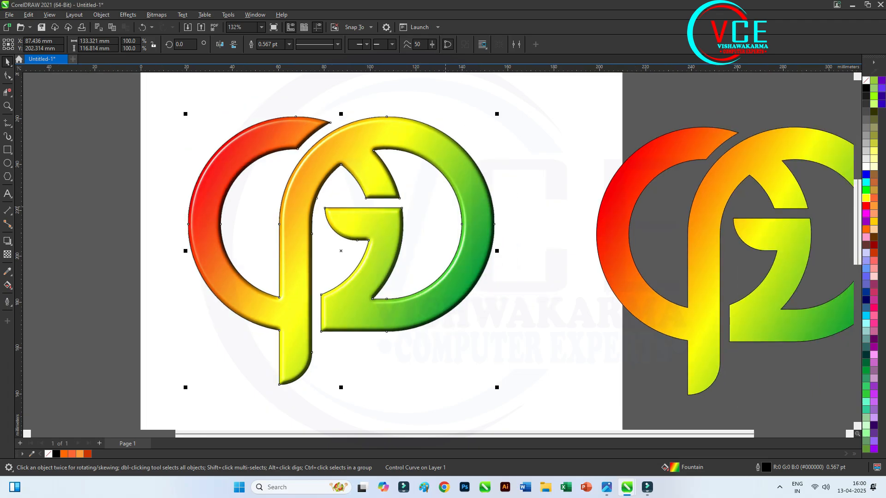
Add the Cobblestone texture effect to the original logo with a size of 48
click(128, 15)
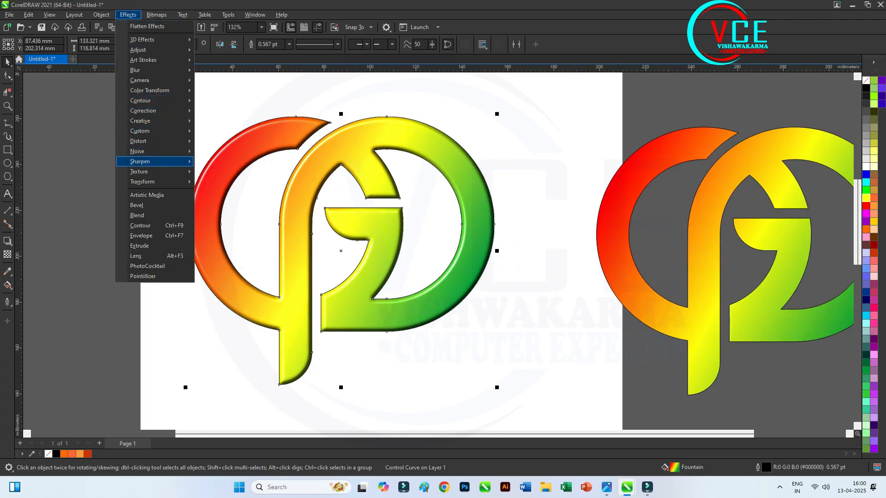
key(Right)
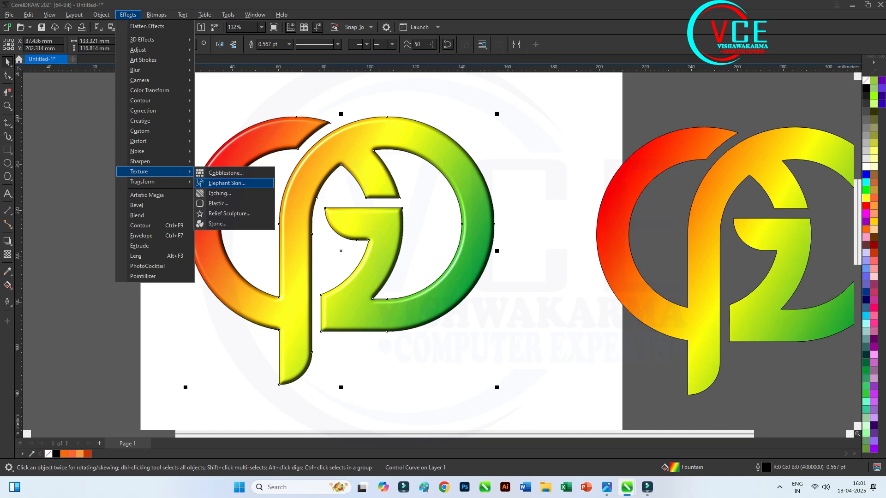
key(Return)
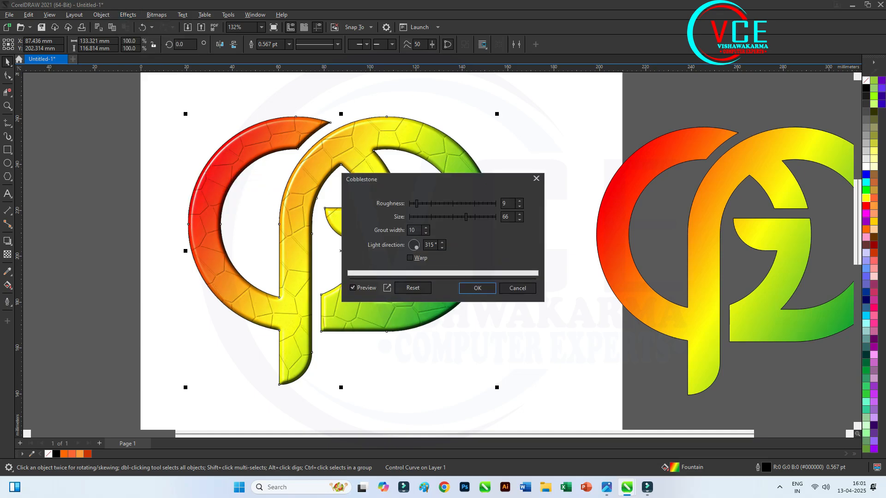
drag(466, 217, 450, 216)
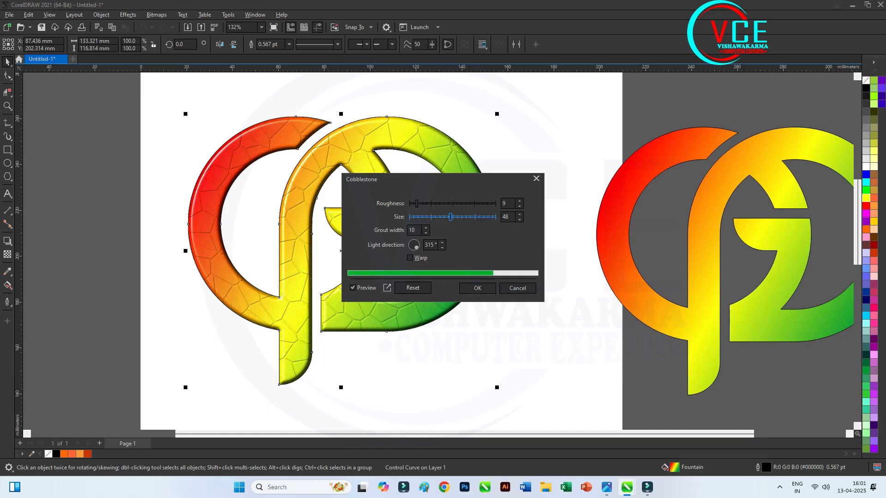
click(472, 289)
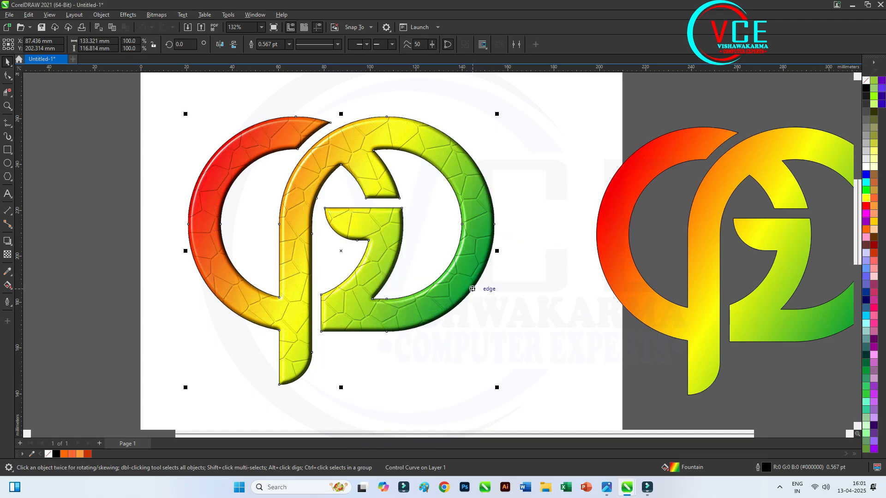
scroll(430, 165, down, 1)
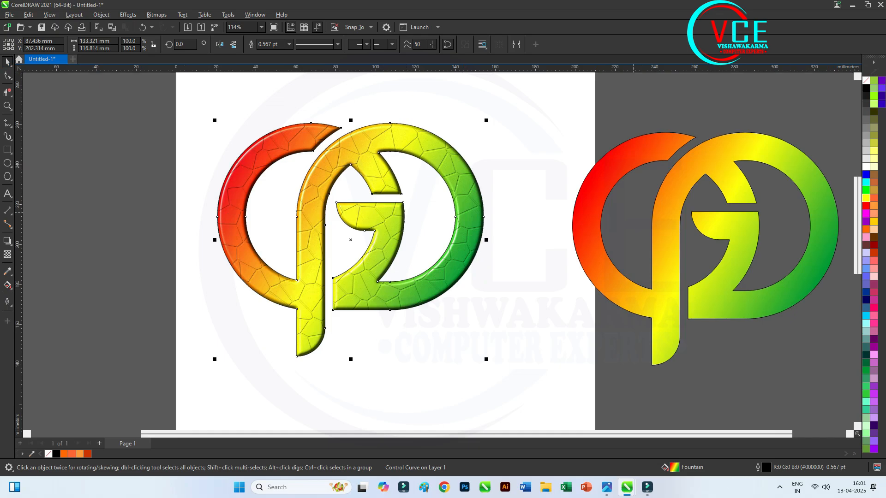
Move the duplicate logo closer to the textured one, fill it with black and apply a Gaussian Blur effect to it
drag(665, 218, 605, 236)
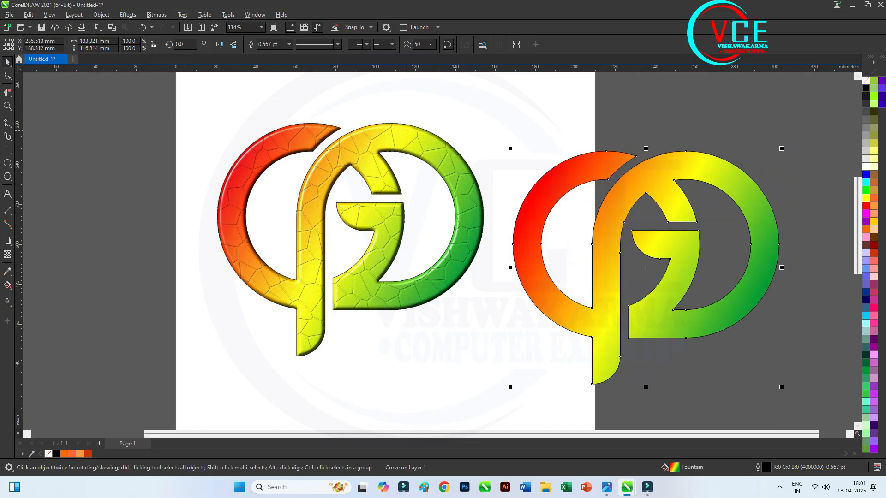
click(865, 88)
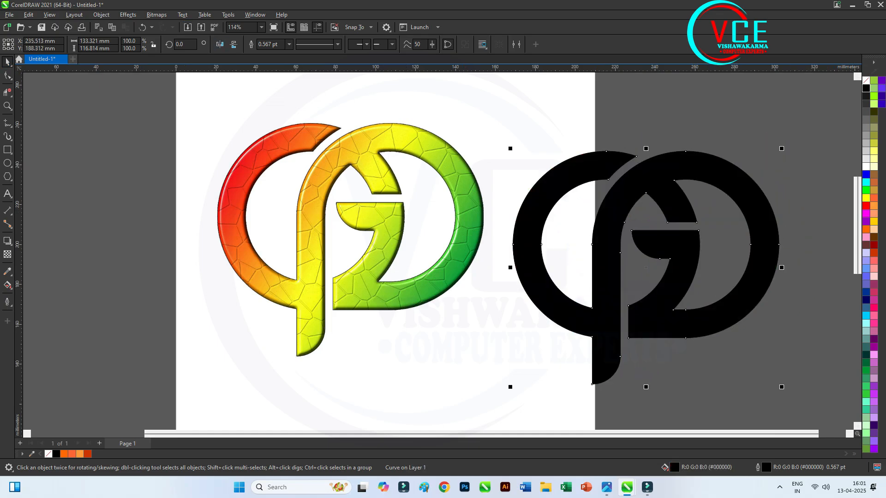
click(128, 15)
mouse_move(152, 70)
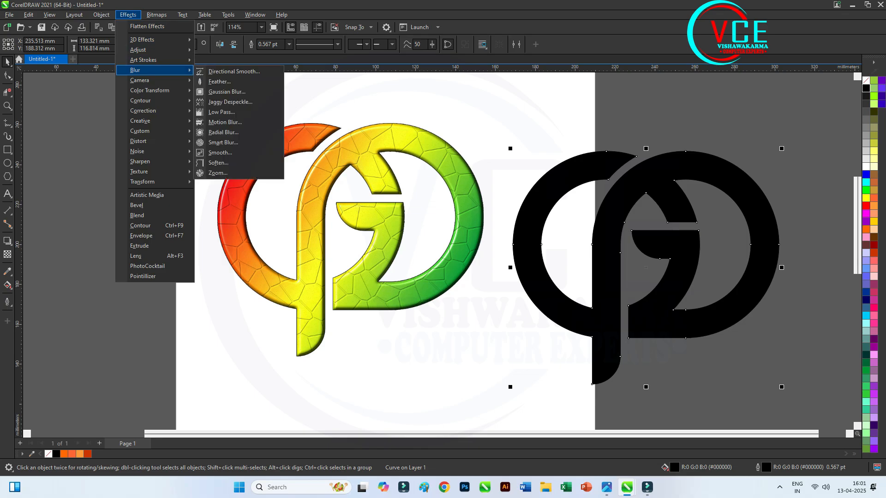
click(227, 91)
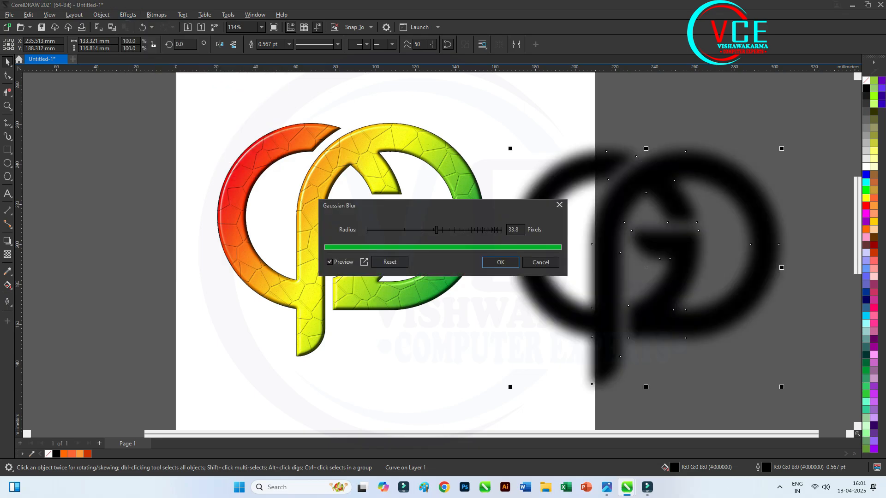
drag(437, 229, 437, 230)
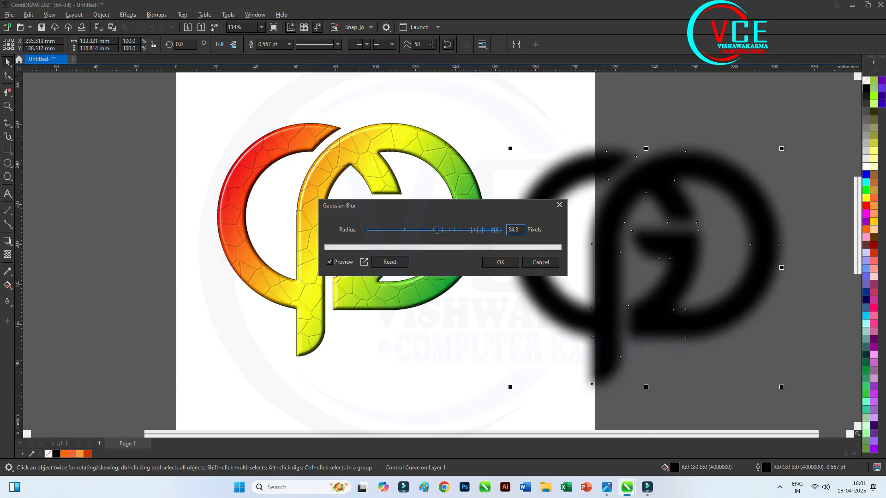
text(35)
click(501, 262)
Move the blurred black copy over the textured logo and try to send it to the back of the page
drag(647, 178, 358, 158)
right_click(358, 157)
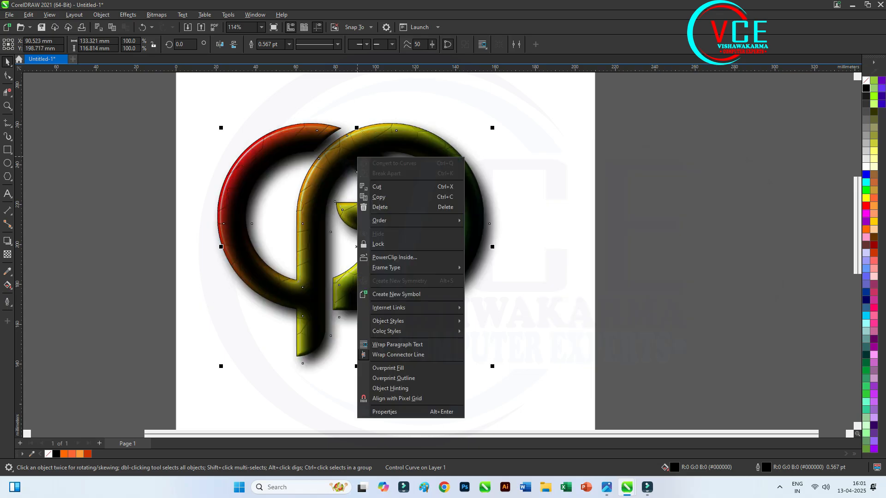
mouse_move(405, 221)
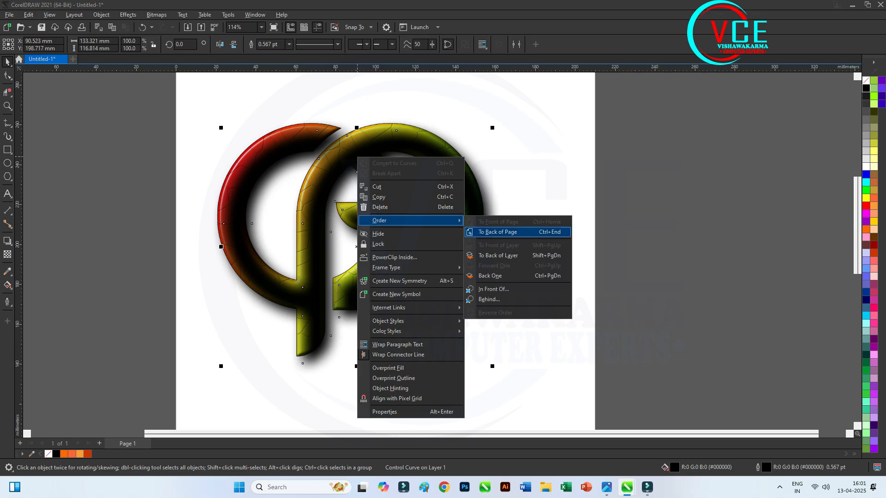
click(497, 232)
click(209, 115)
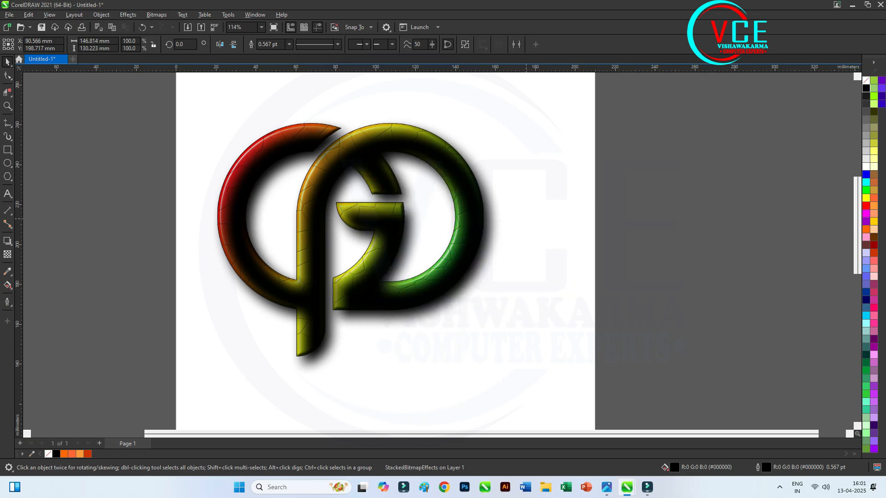
key(Escape)
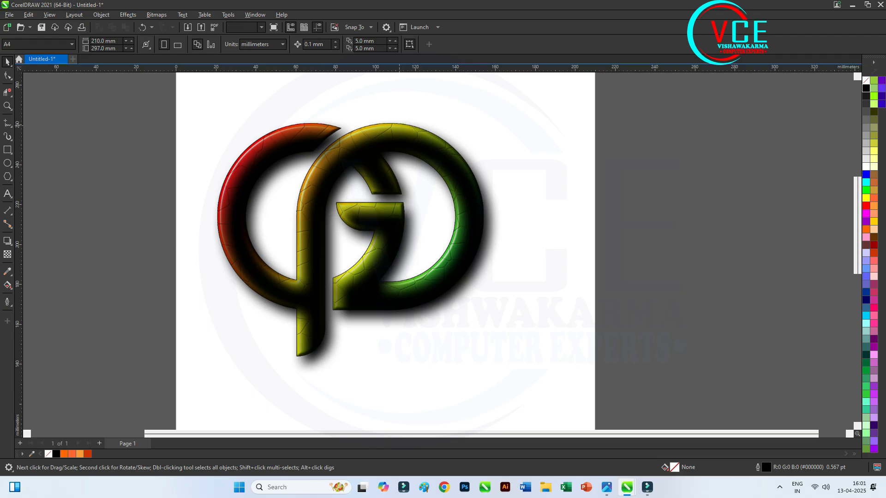
Shift the blurred black copy down and to the right, and bring the textured logo to the front of the page
click(399, 123)
drag(399, 123, 460, 170)
right_click(403, 130)
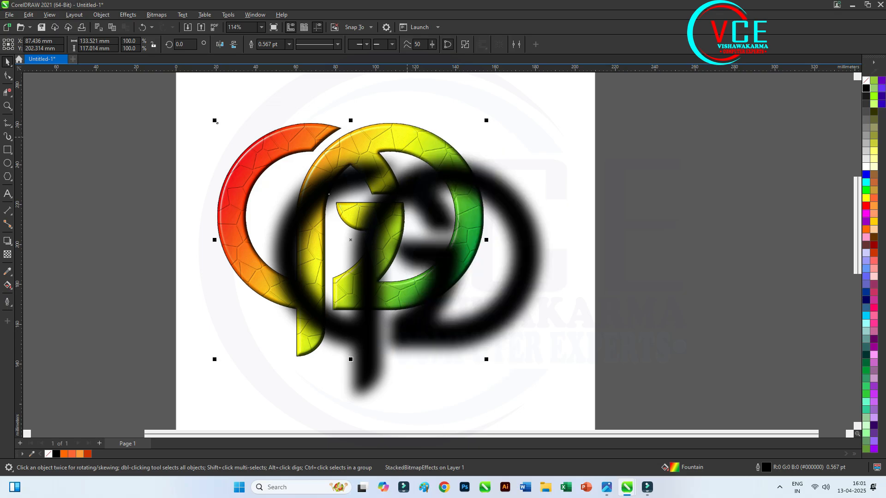
right_click(407, 138)
mouse_move(475, 222)
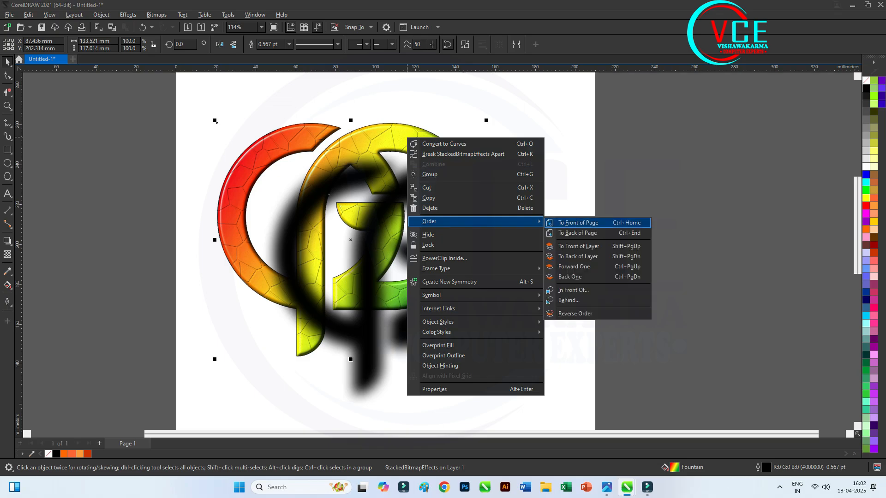
click(579, 222)
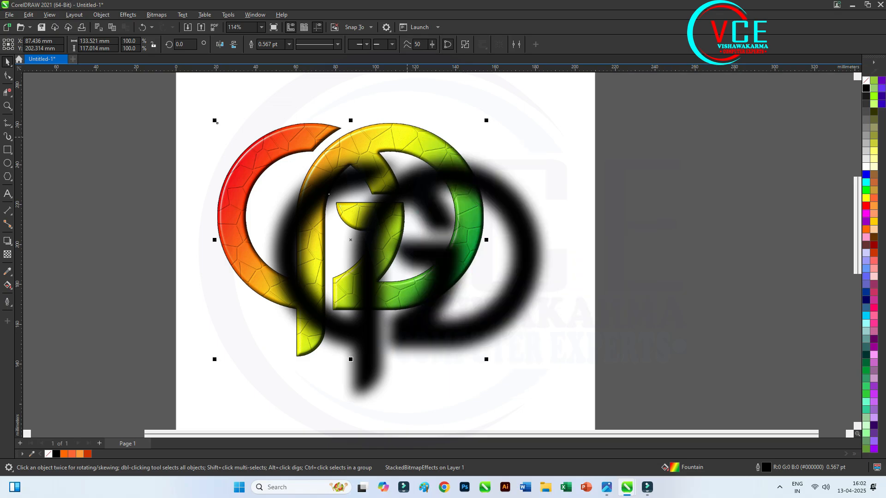
Line up the blurred copy directly behind the logo, and offset the logo about 2 mm up and 2 mm left as a shadow
click(529, 257)
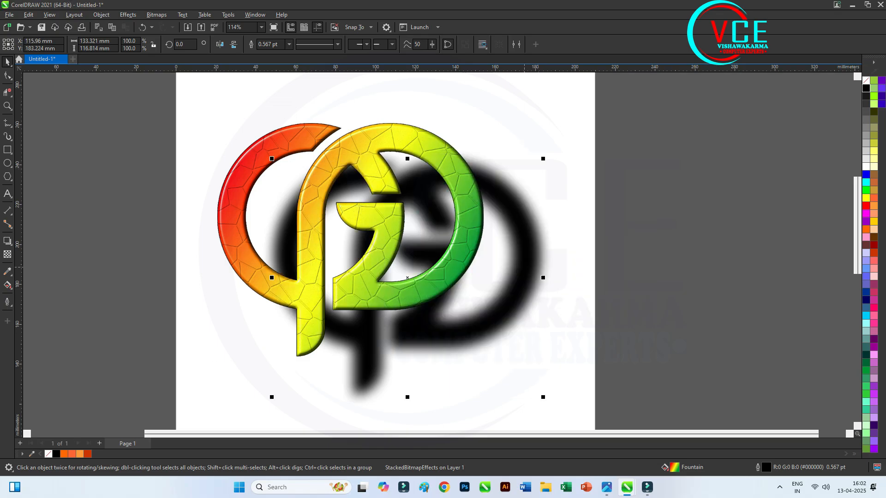
drag(510, 312, 454, 273)
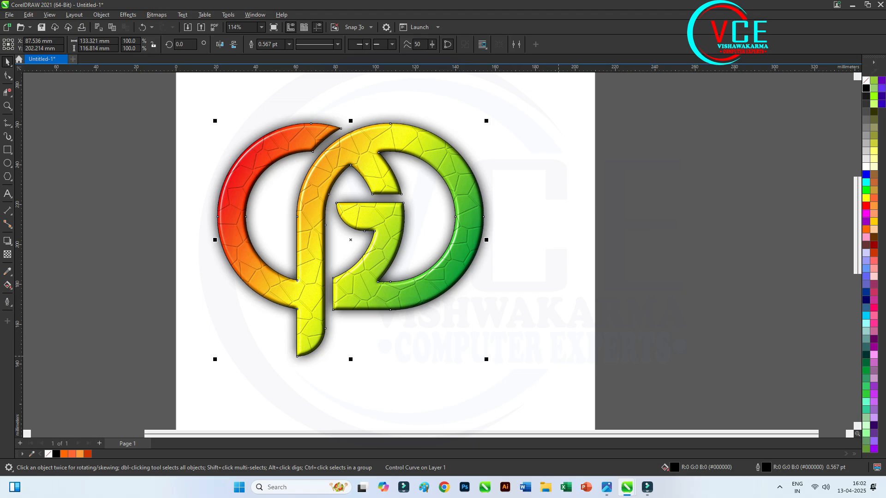
scroll(426, 303, up, 3)
scroll(430, 315, up, 1)
key(Escape)
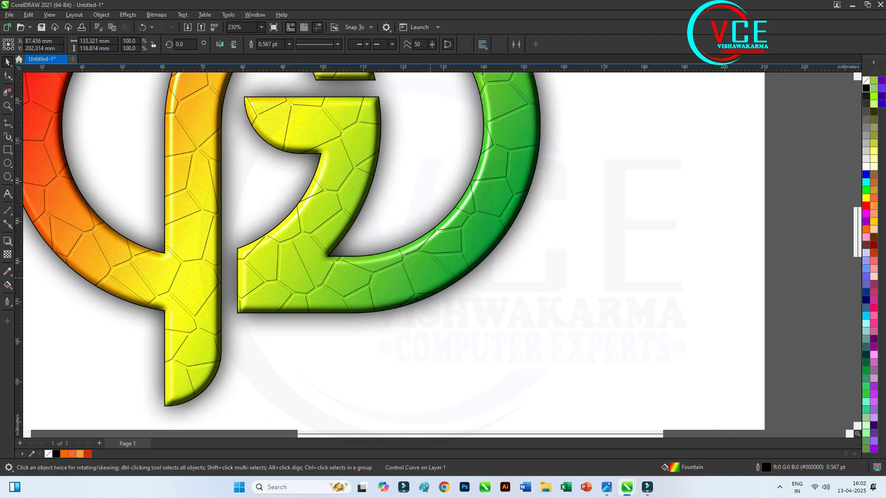
drag(439, 300, 431, 293)
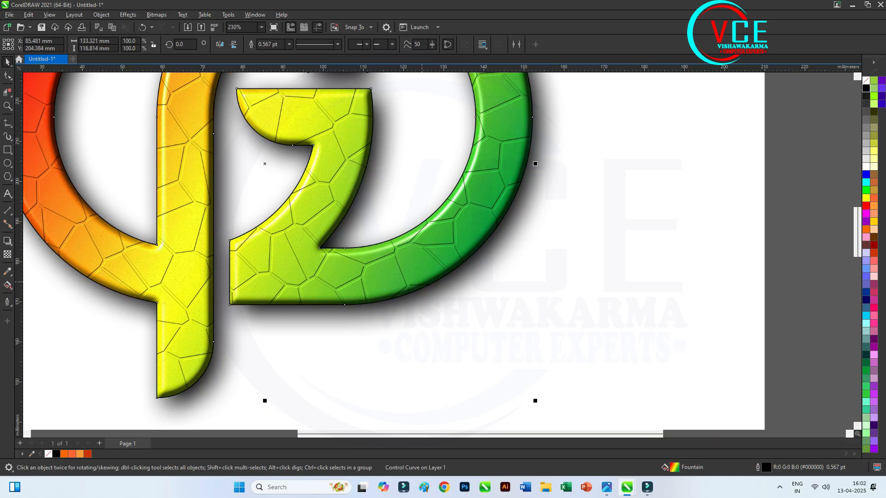
scroll(458, 305, down, 3)
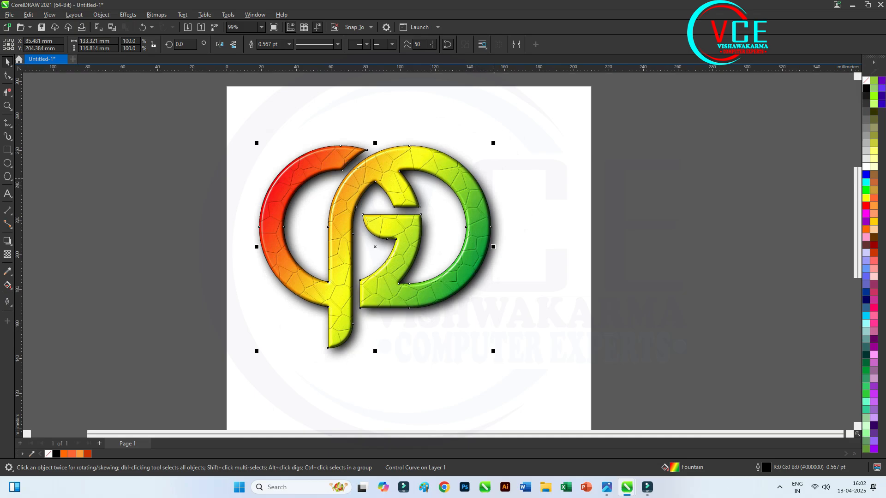
scroll(496, 184, up, 1)
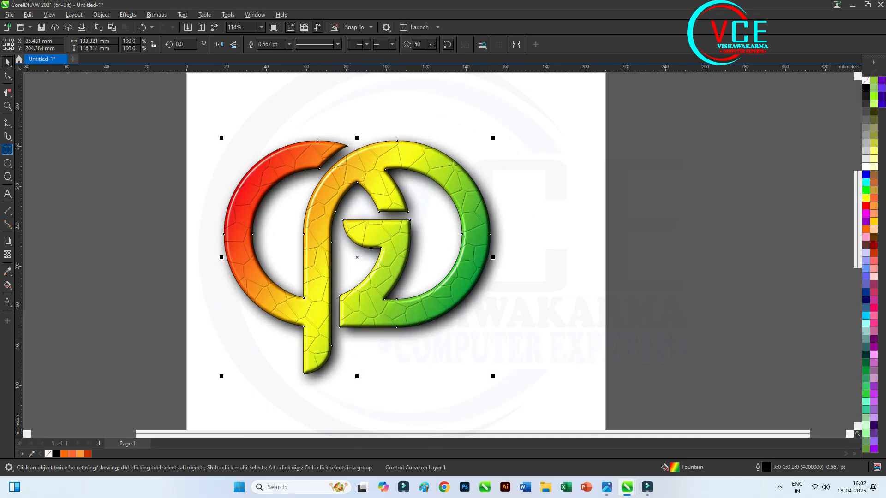
Draw a rectangle about 185 by 130 mm around the logo and fill it with dark navy blue (#000066)
key(F6)
drag(198, 127, 567, 387)
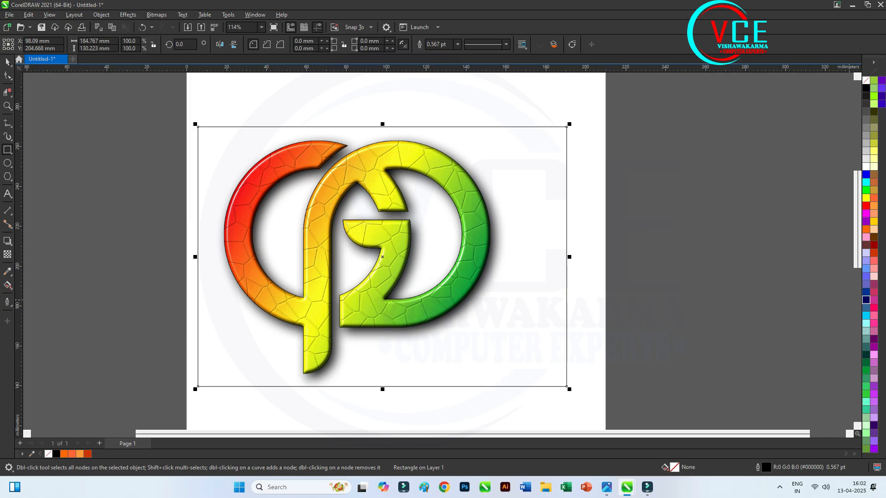
click(866, 299)
key(space)
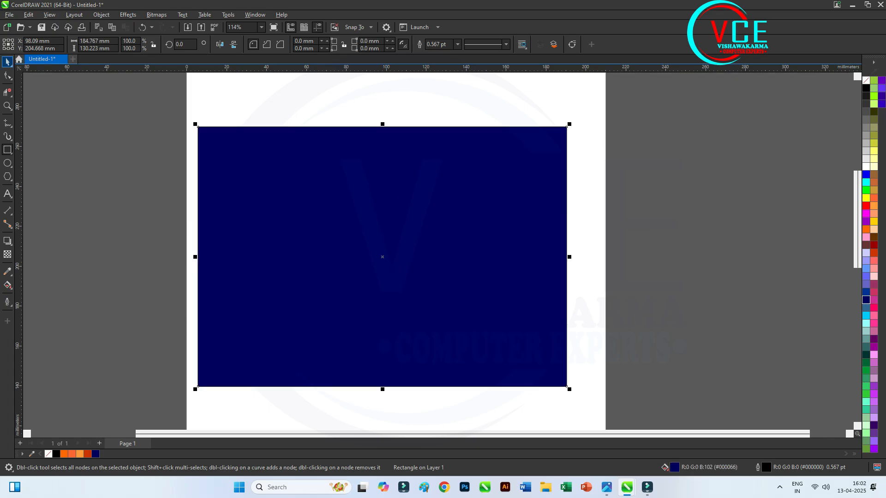
Send the navy rectangle to the back of the page, behind the logo and its shadow
right_click(306, 150)
mouse_move(350, 212)
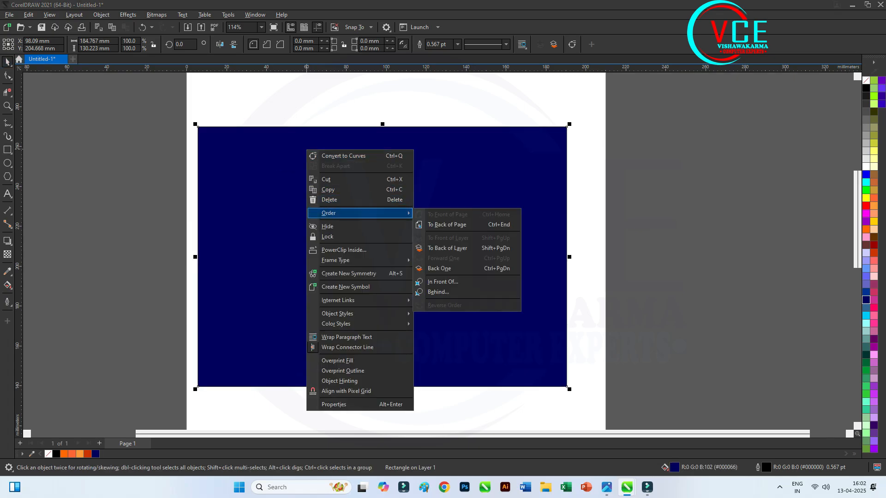
click(446, 225)
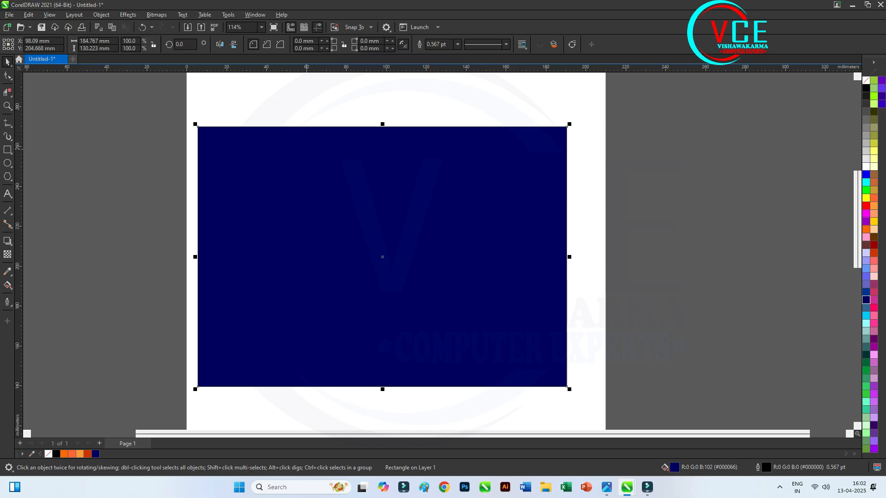
scroll(426, 239, down, 1)
drag(468, 161, 440, 157)
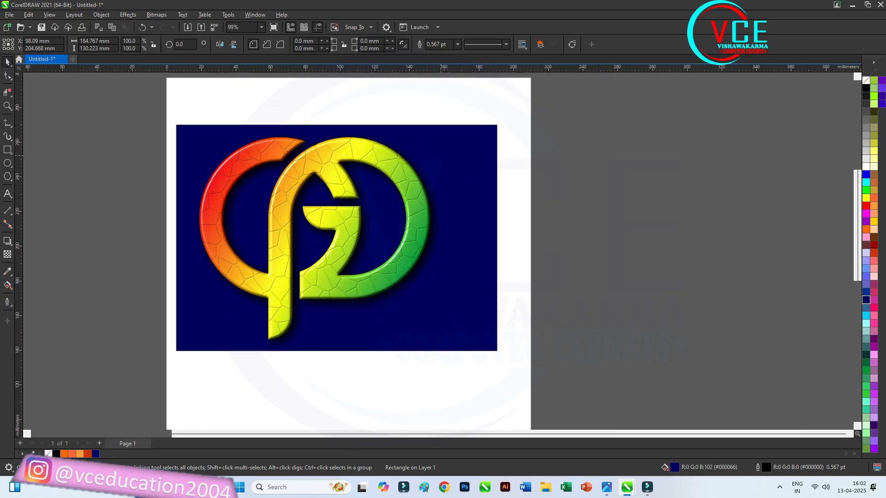
Give the background rectangle an elliptical fountain fill and extend its navy end point beyond the rectangle's lower-right side
scroll(441, 157, up, 1)
click(8, 285)
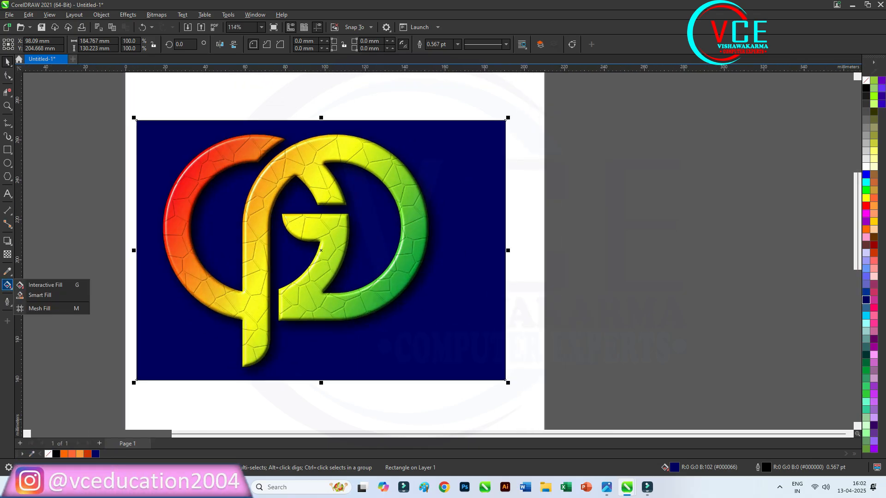
click(34, 283)
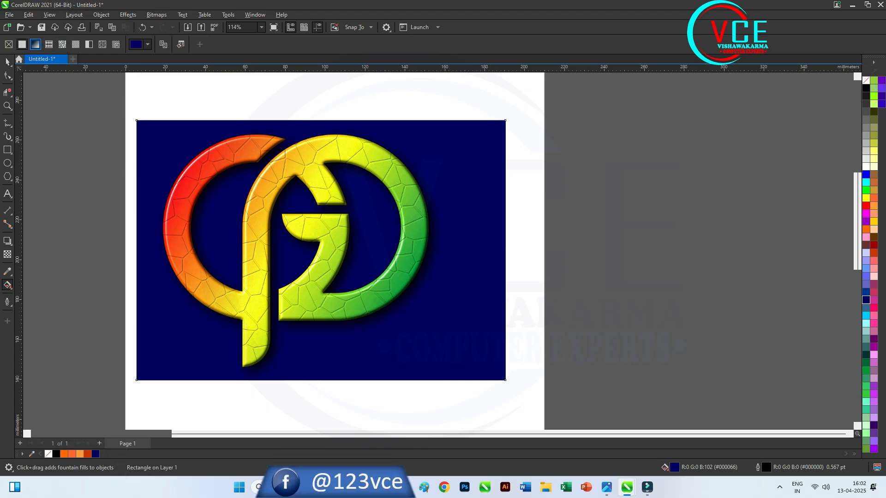
click(35, 44)
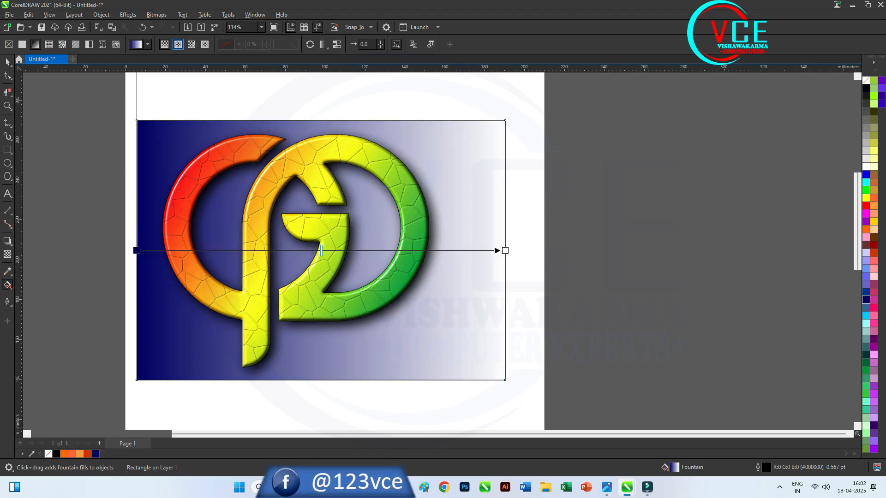
click(178, 45)
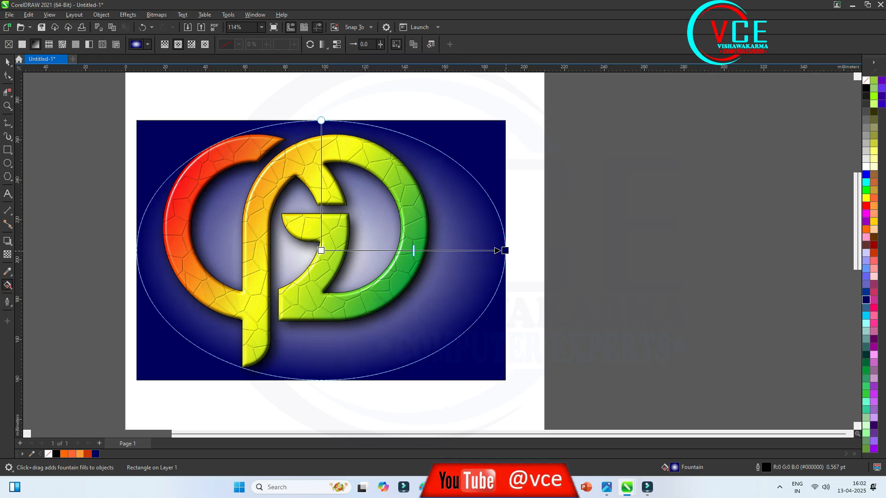
drag(504, 250, 530, 371)
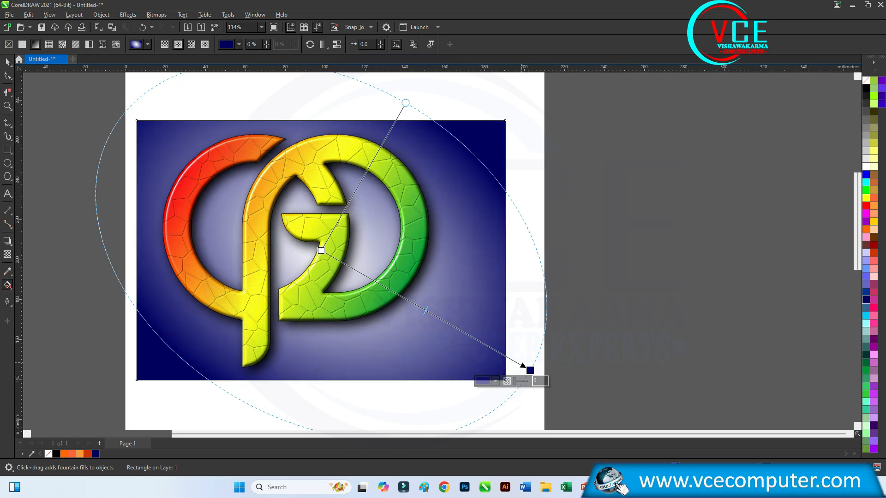
Set the centre colour of the background's fountain fill to cyan and deselect the finished artwork
scroll(615, 226, down, 2)
scroll(440, 244, up, 1)
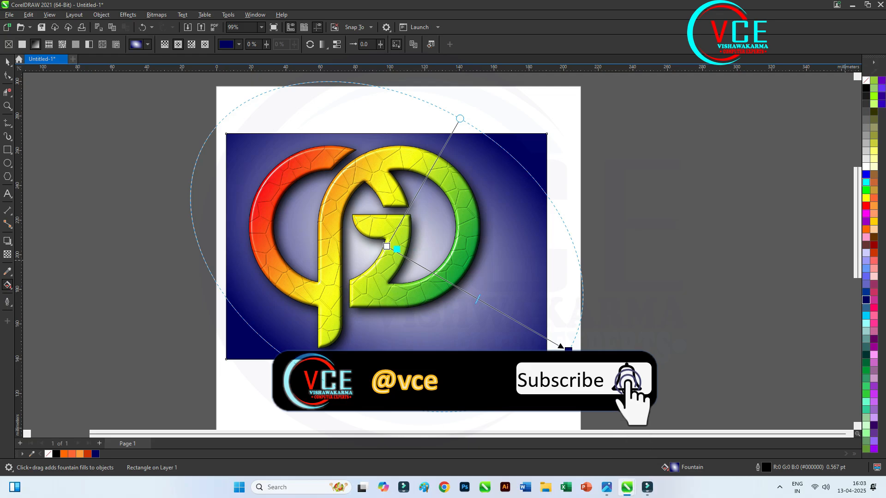
drag(397, 249, 387, 247)
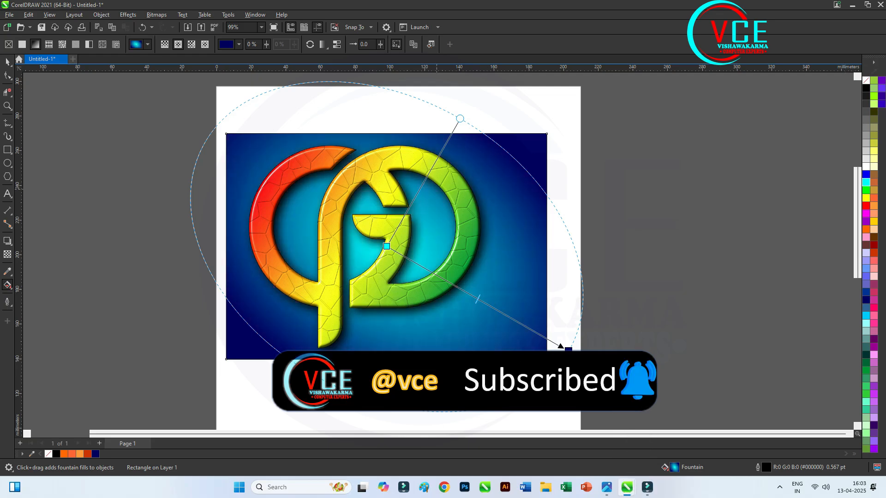
scroll(366, 195, up, 1)
key(space)
key(Escape)
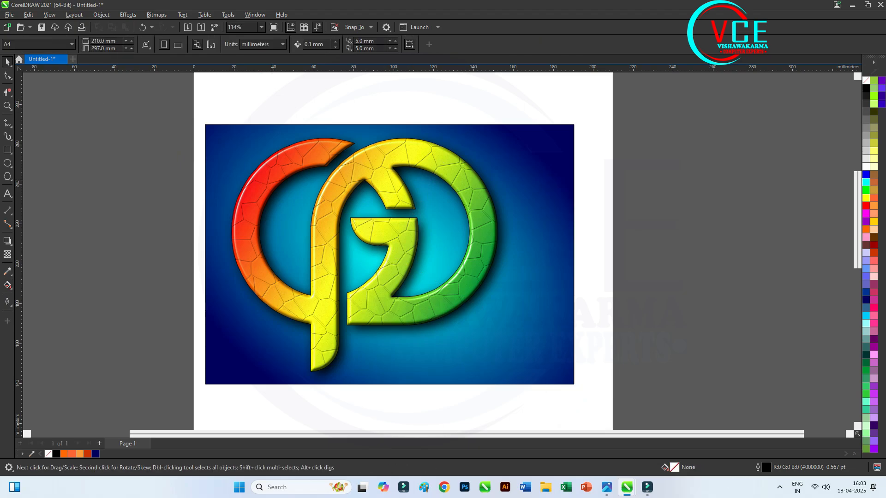
scroll(267, 220, up, 1)
scroll(246, 291, up, 1)
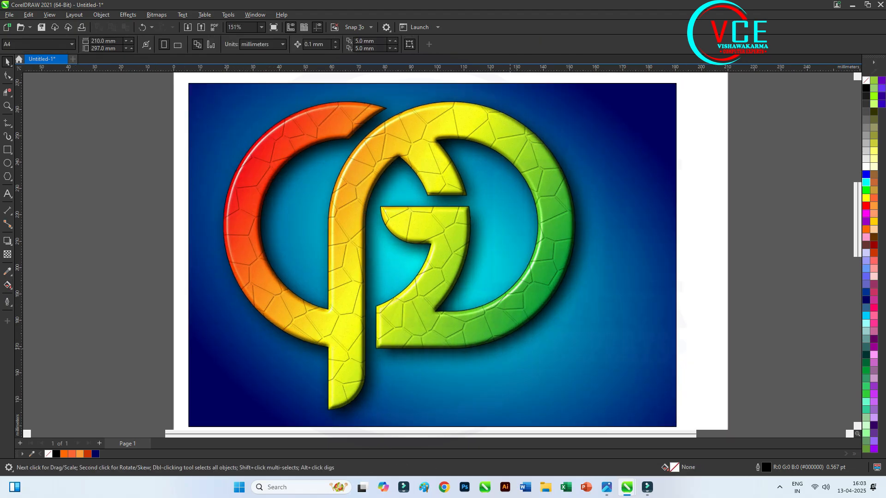